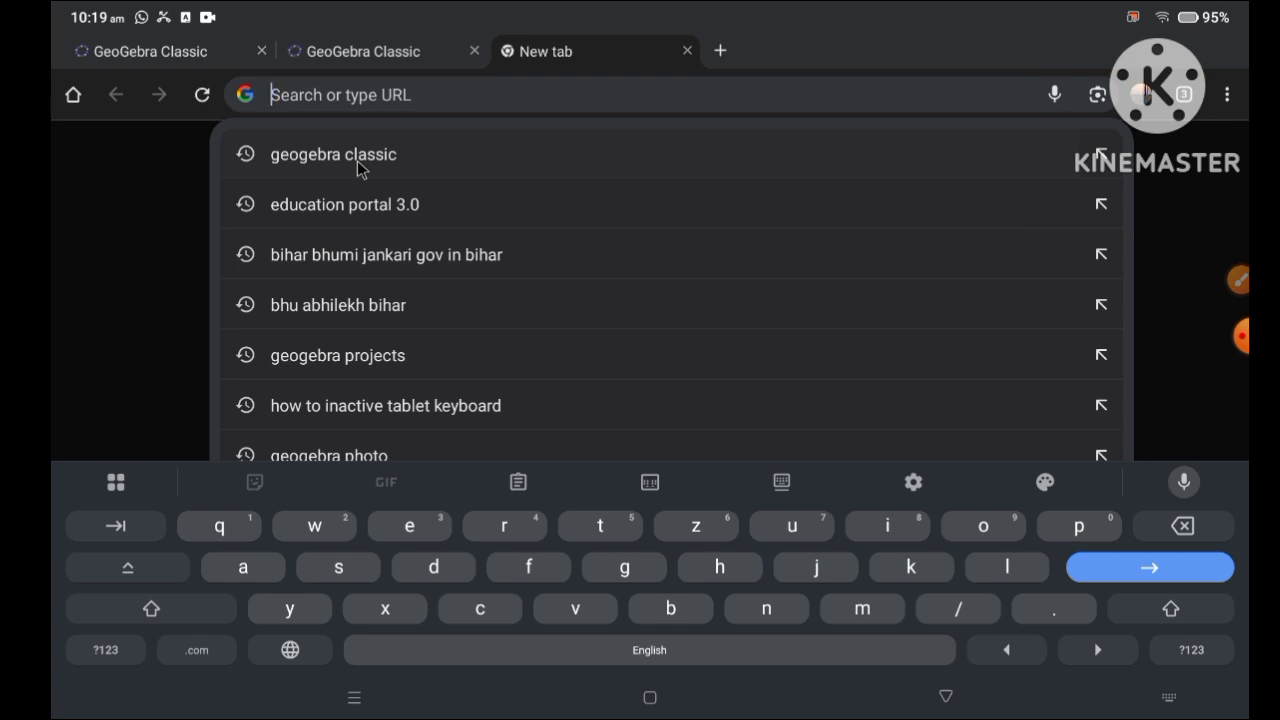
Search the web for geogebra classic and open the GeoGebra Classic web app
{"action": "left_click", "coordinate": [358, 158]}
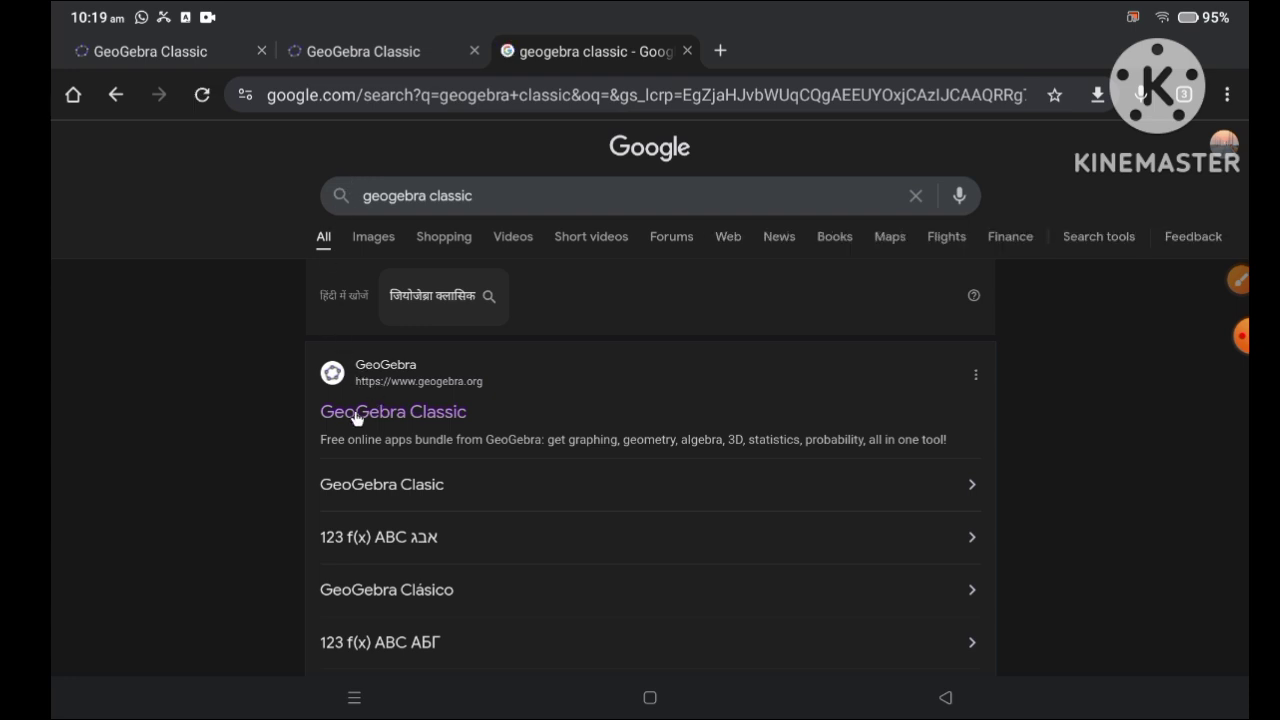
{"action": "left_click", "coordinate": [386, 414]}
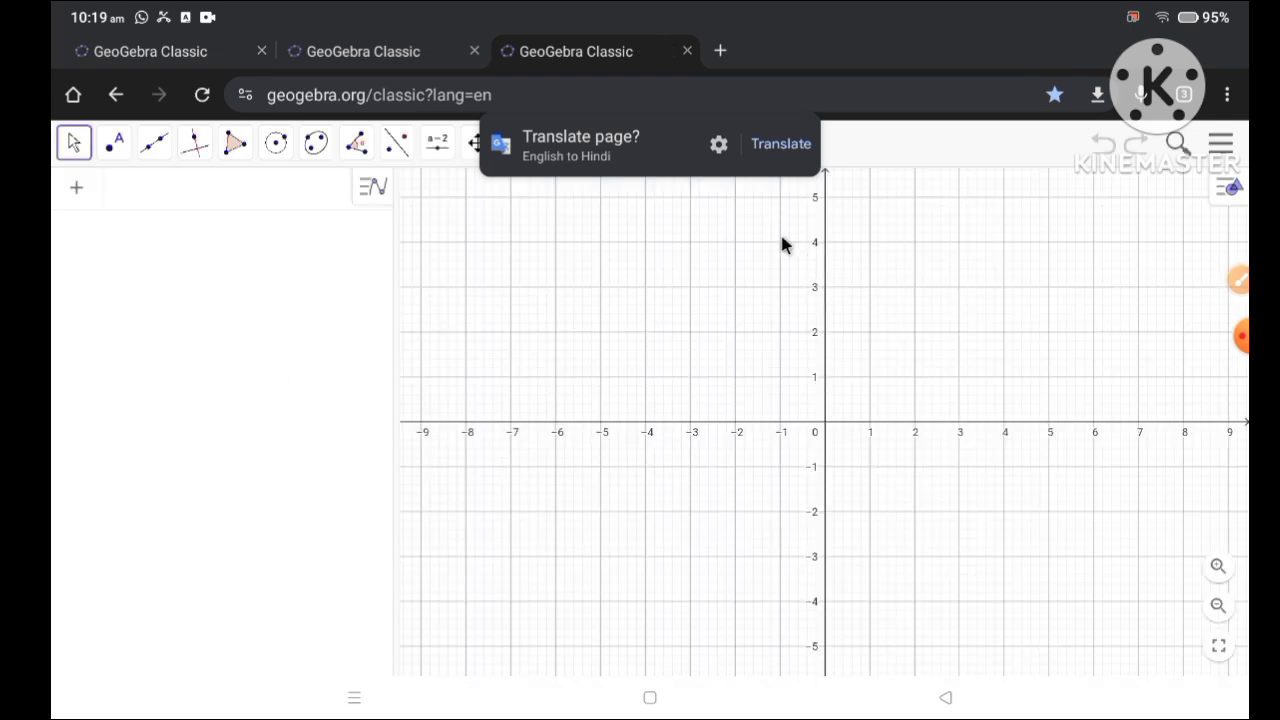
Close the two older GeoGebra Classic browser tabs and switch the remaining one to full screen
{"action": "left_click", "coordinate": [474, 53]}
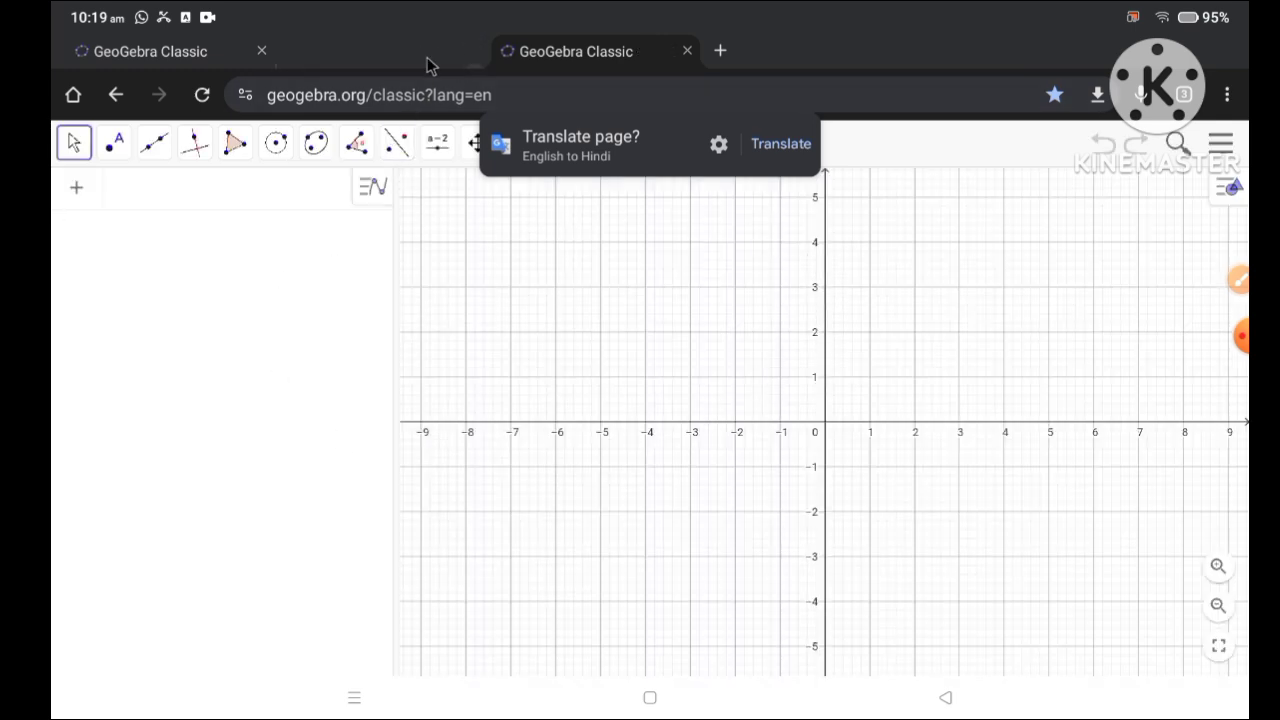
{"action": "left_click", "coordinate": [259, 52]}
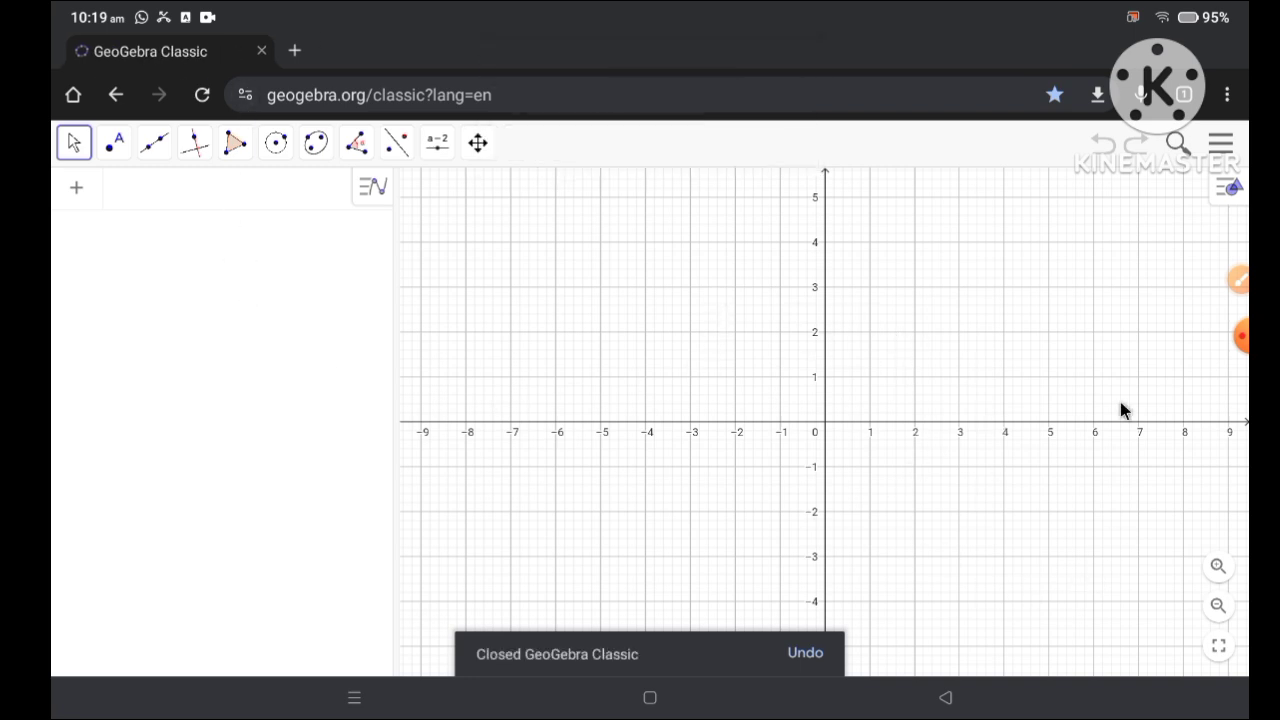
{"action": "left_click", "coordinate": [1238, 338]}
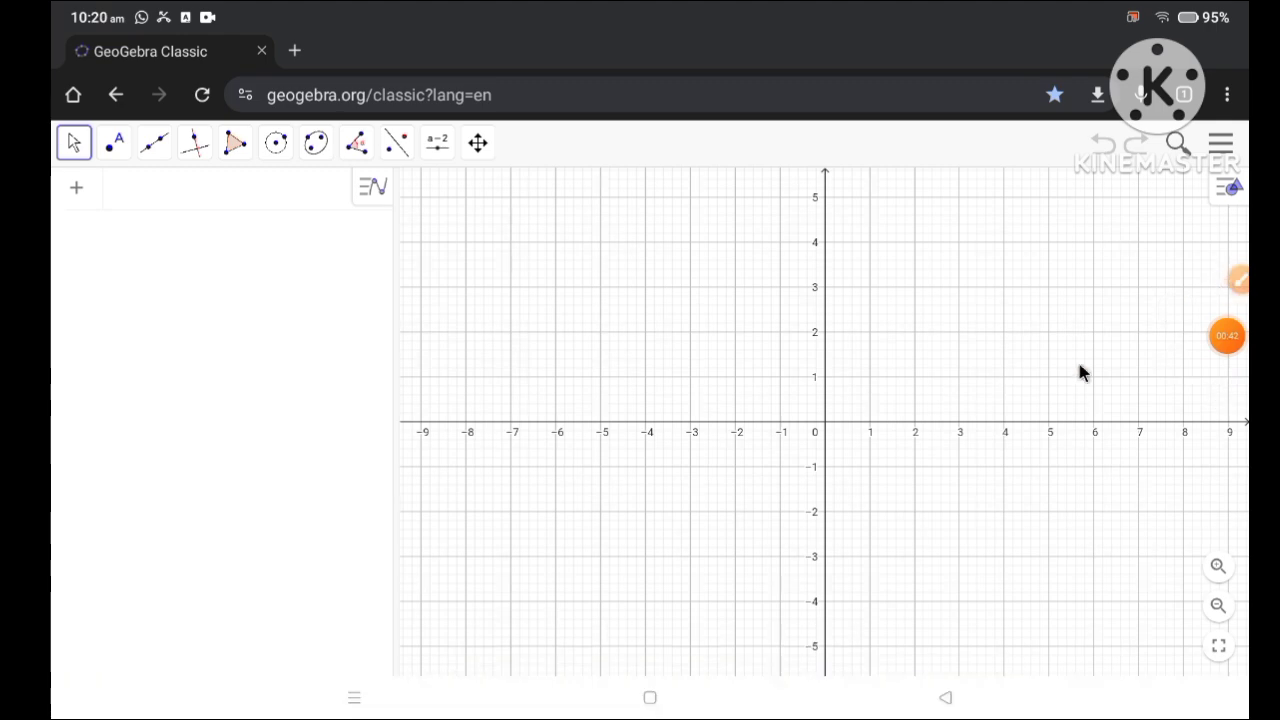
{"action": "left_click", "coordinate": [1220, 647]}
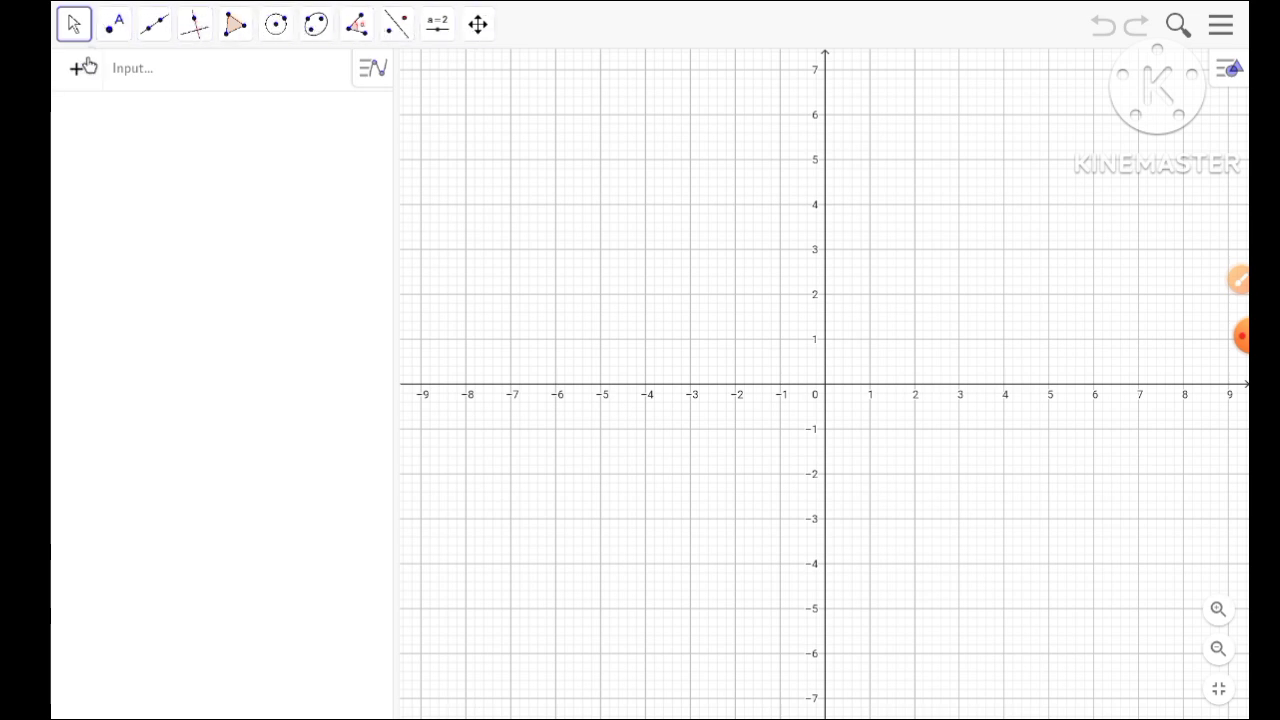
Show the graphics view's style bar and switch the coordinate axes off and back on
{"action": "left_click", "coordinate": [1232, 67]}
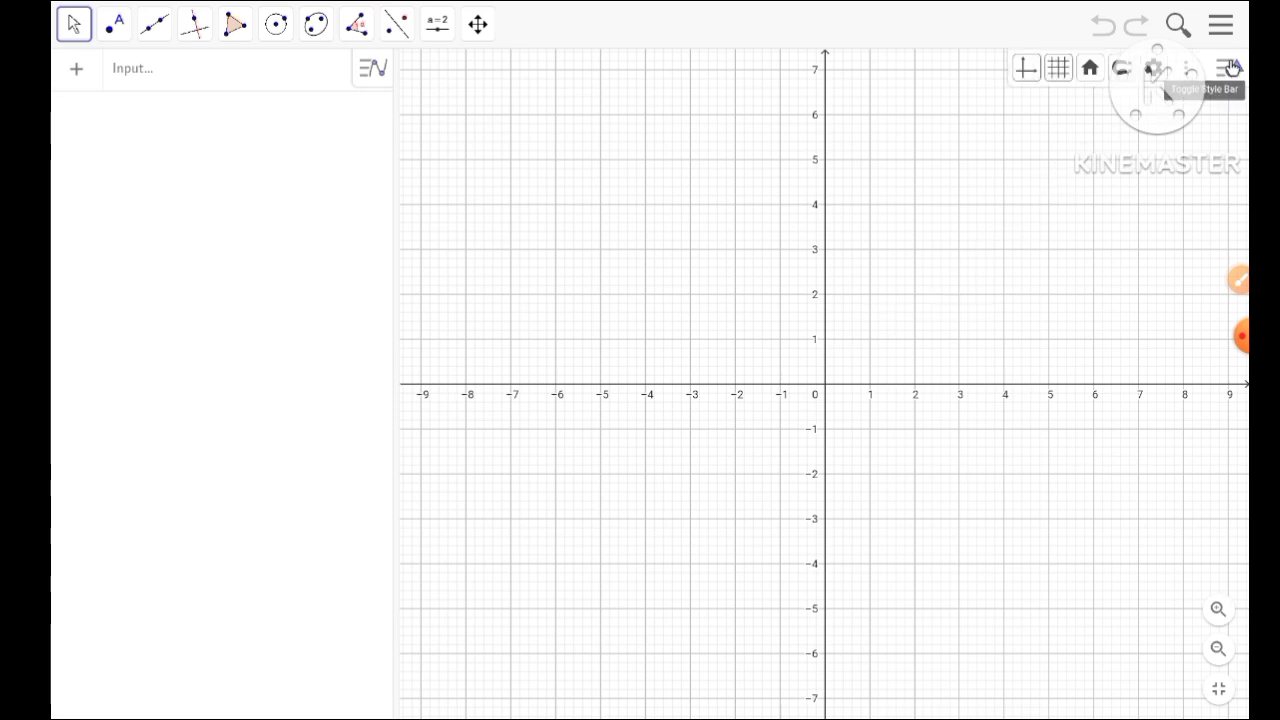
{"action": "left_click", "coordinate": [1025, 78]}
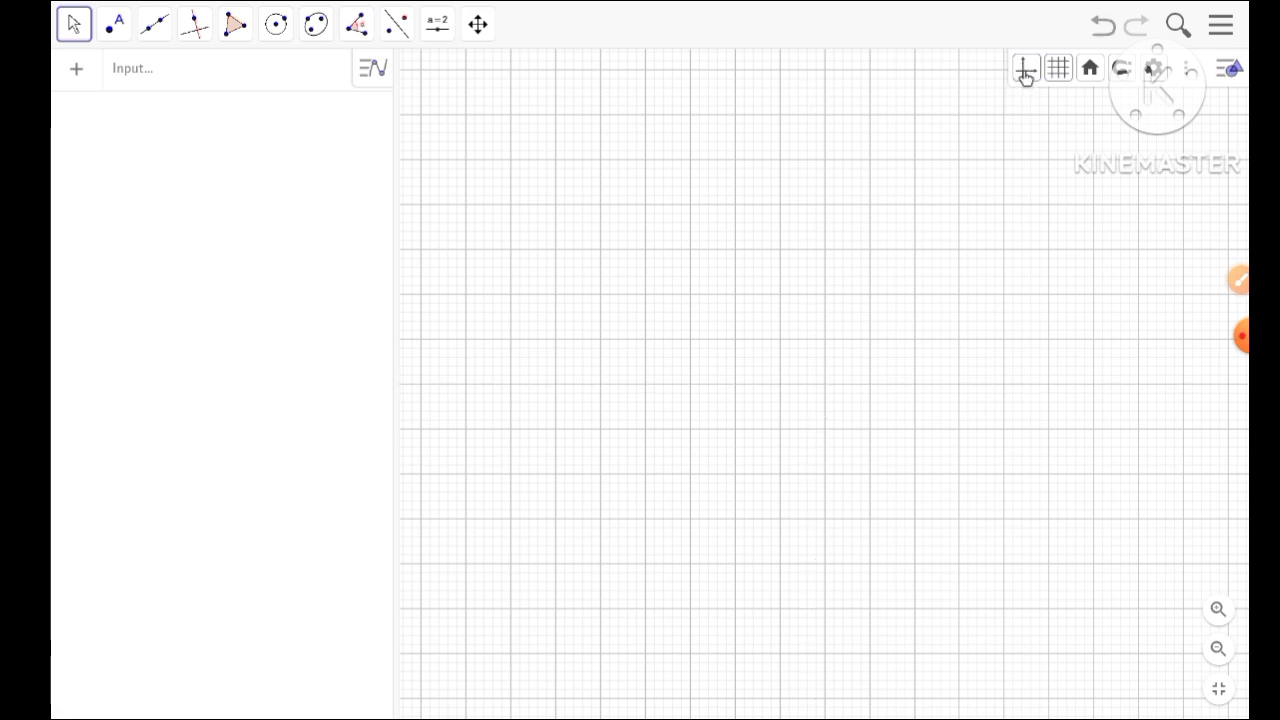
{"action": "left_click", "coordinate": [1025, 78]}
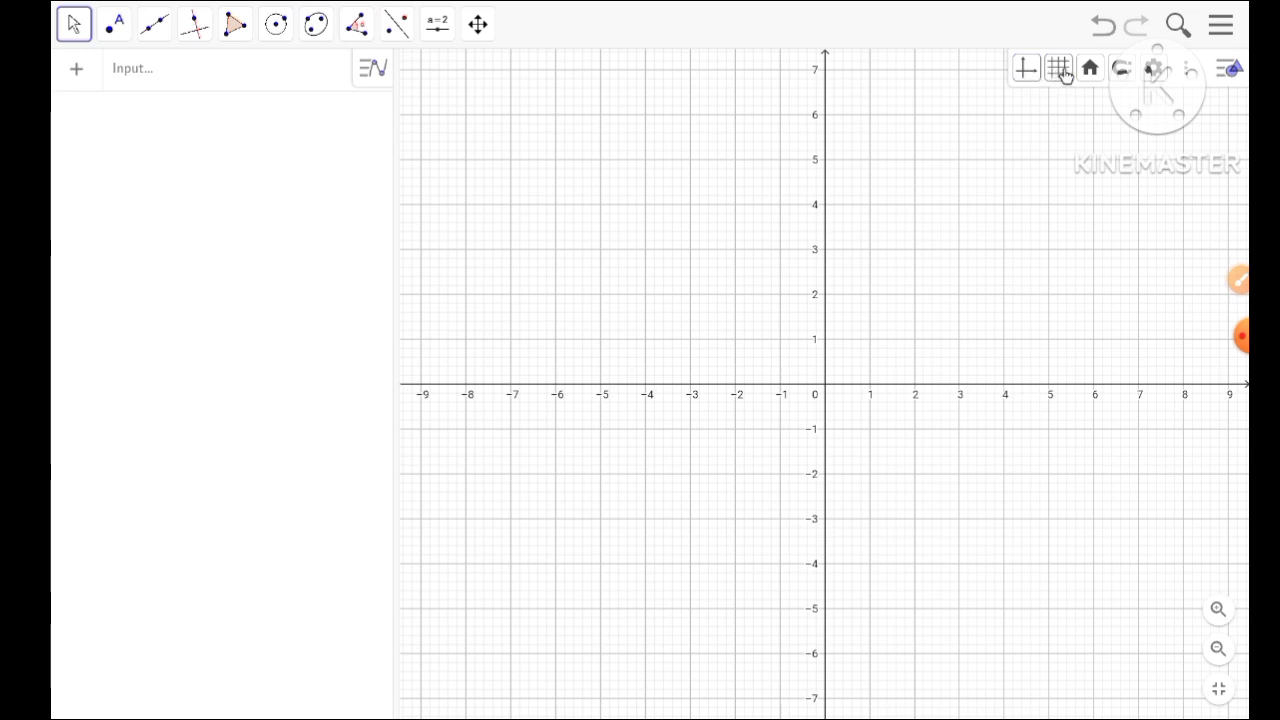
Try the no-grid, Cartesian, polar and isometric grid options, and return to the Cartesian grid with minor gridlines
{"action": "left_click", "coordinate": [1064, 74]}
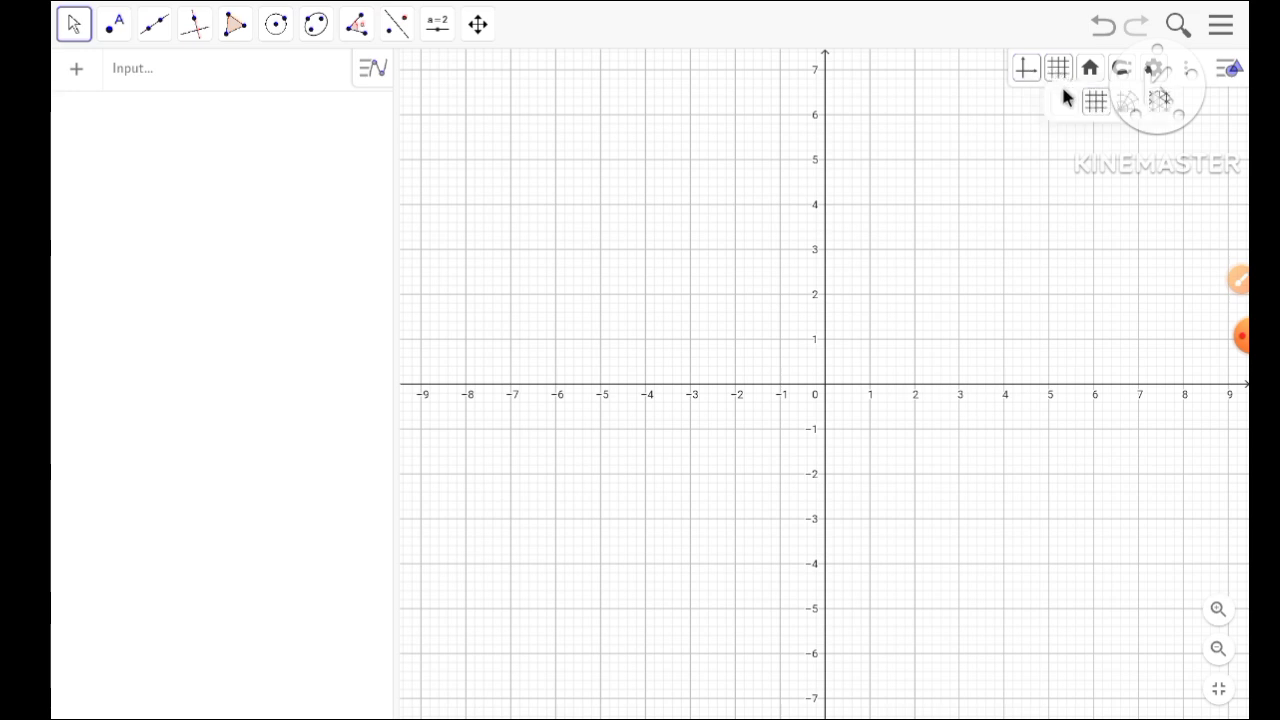
{"action": "left_click", "coordinate": [1066, 108]}
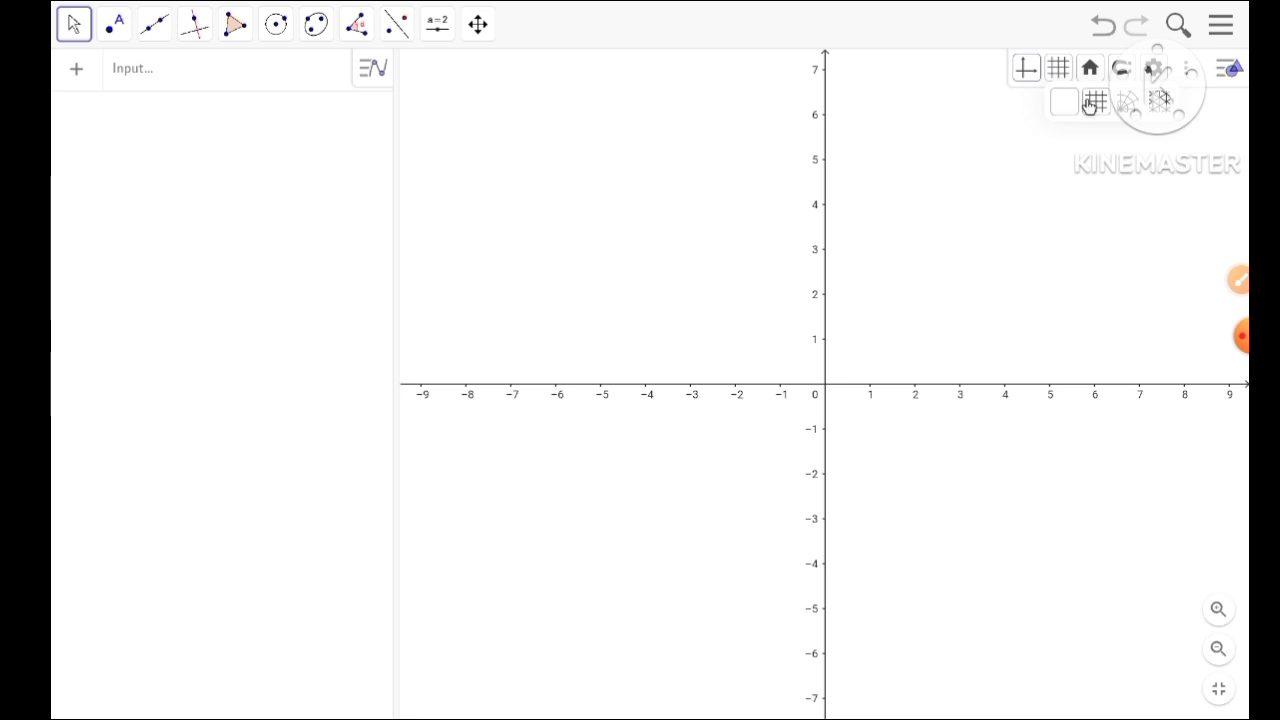
{"action": "left_click", "coordinate": [1097, 103]}
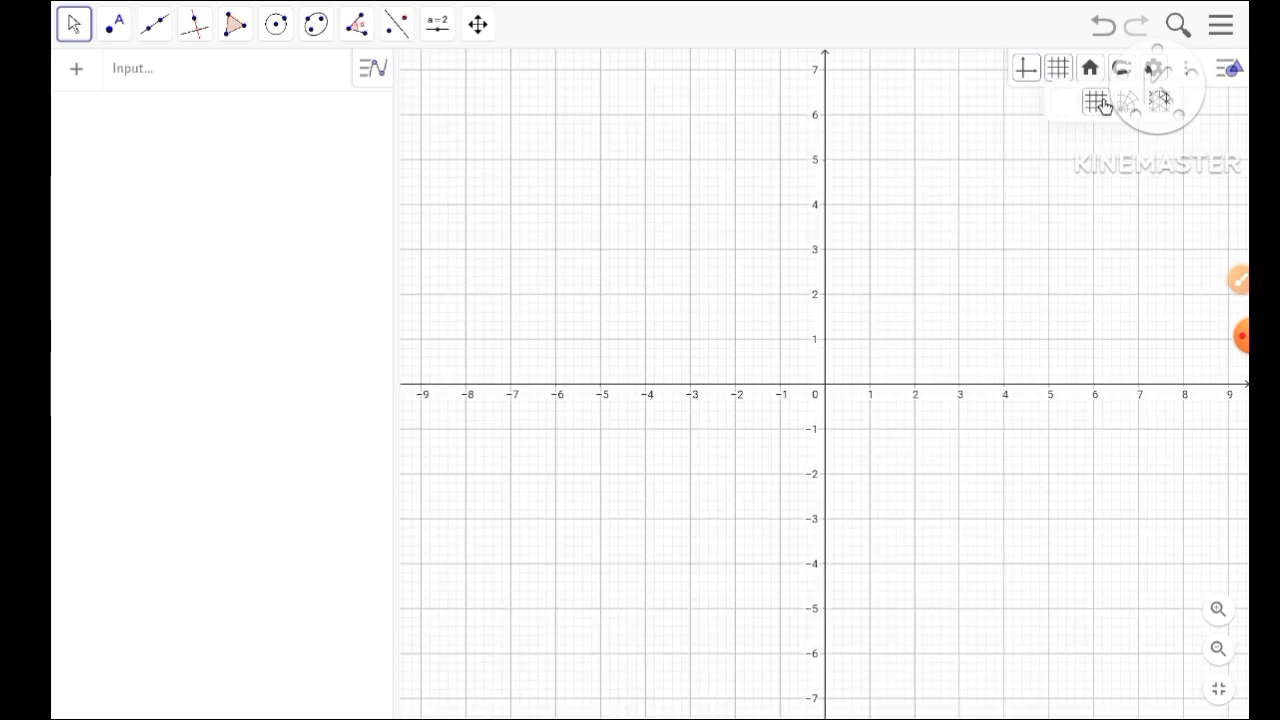
{"action": "left_click", "coordinate": [1128, 104]}
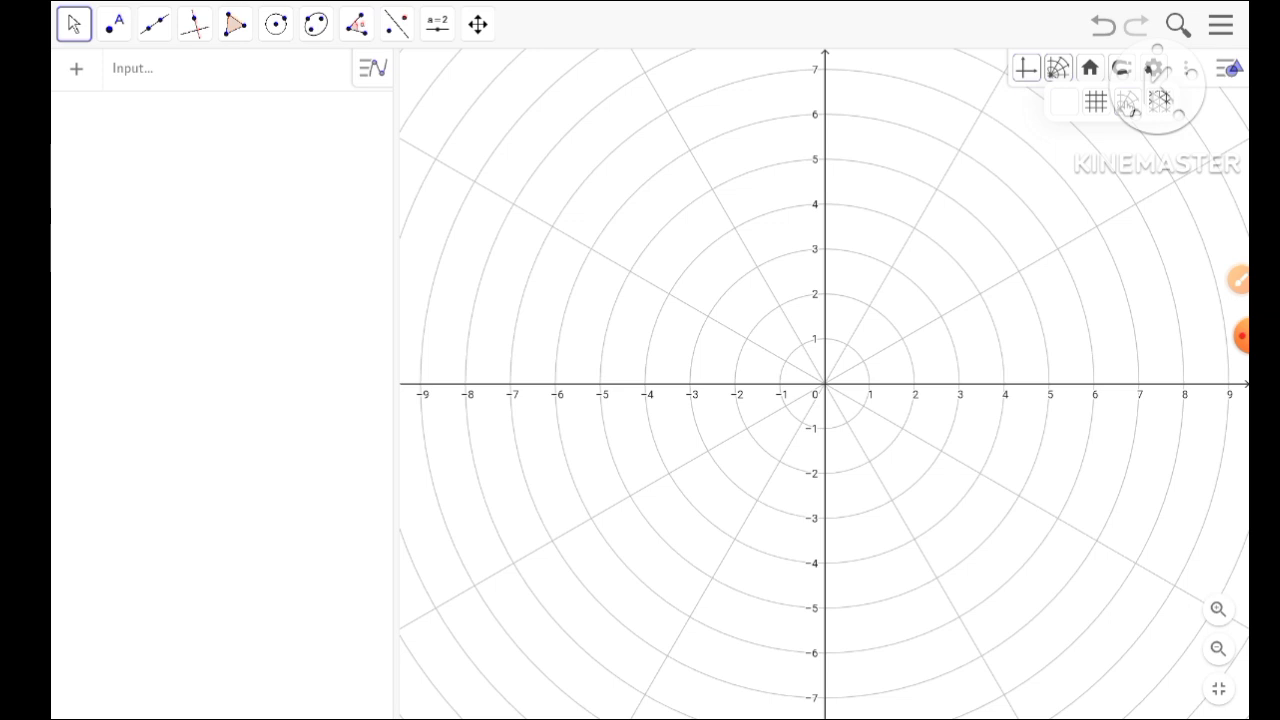
{"action": "left_click", "coordinate": [1160, 100]}
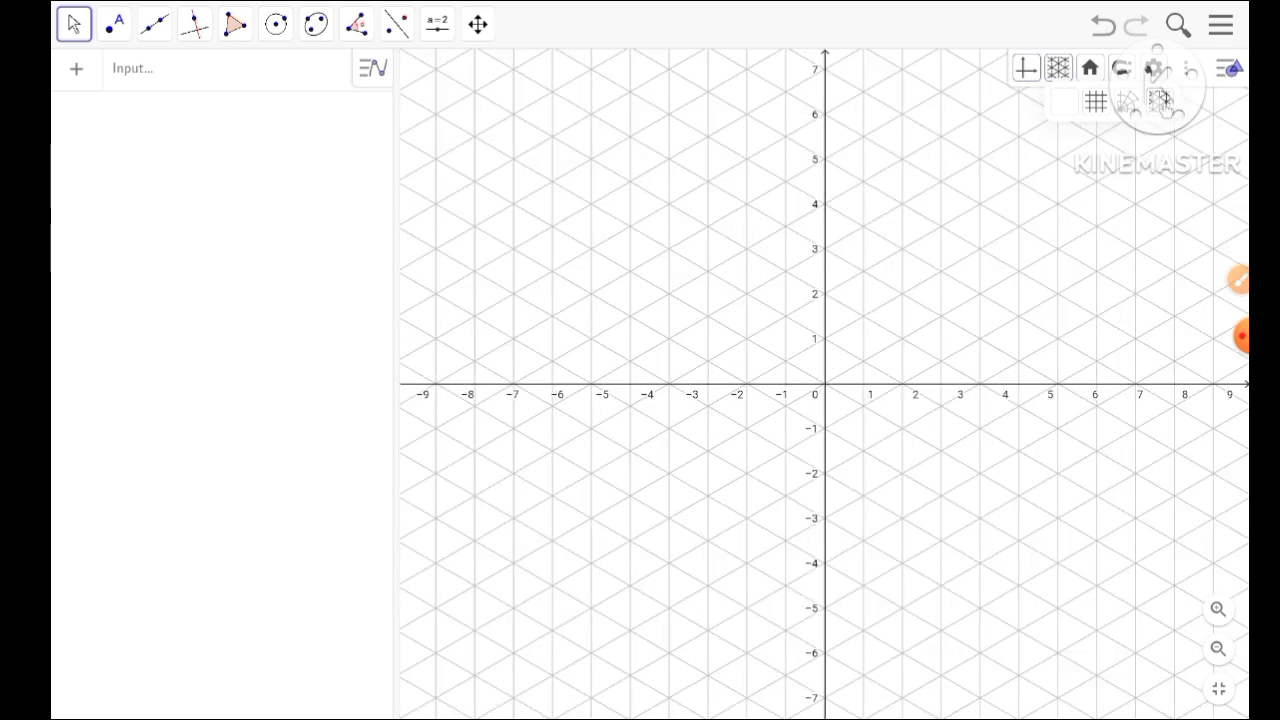
{"action": "left_click", "coordinate": [1069, 116]}
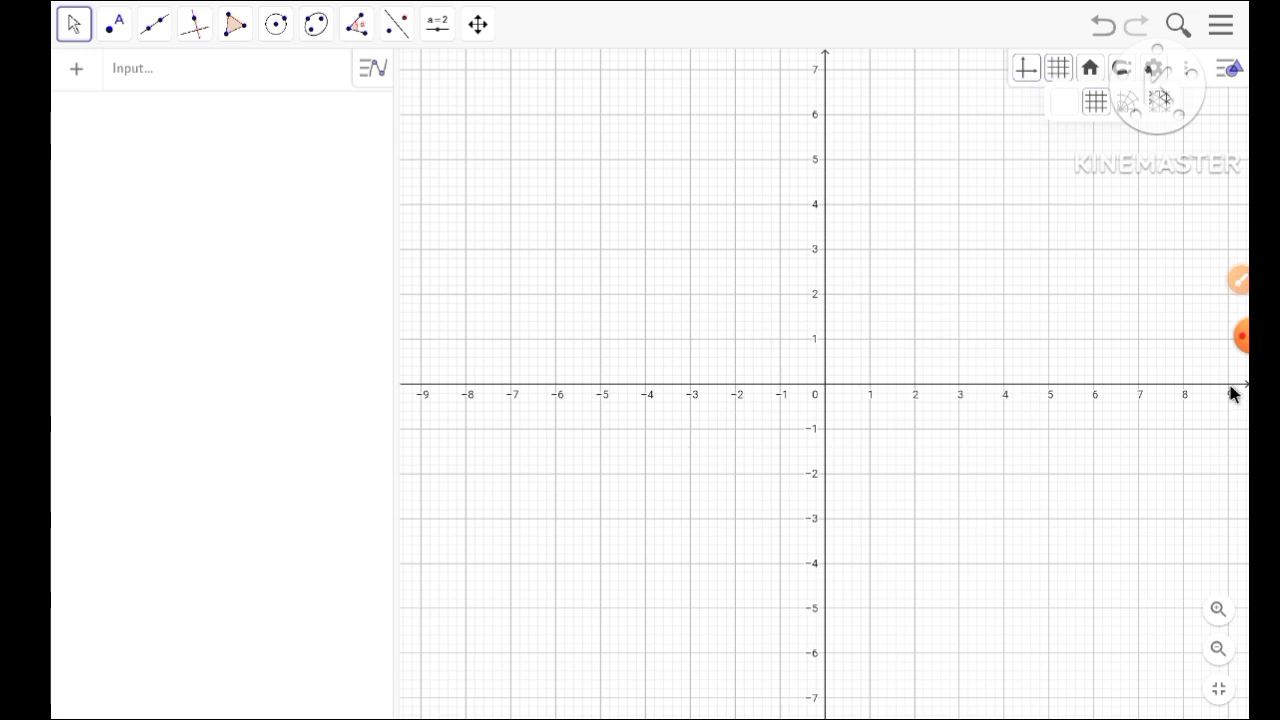
{"action": "left_click", "coordinate": [1240, 336]}
{"action": "left_click", "coordinate": [607, 390]}
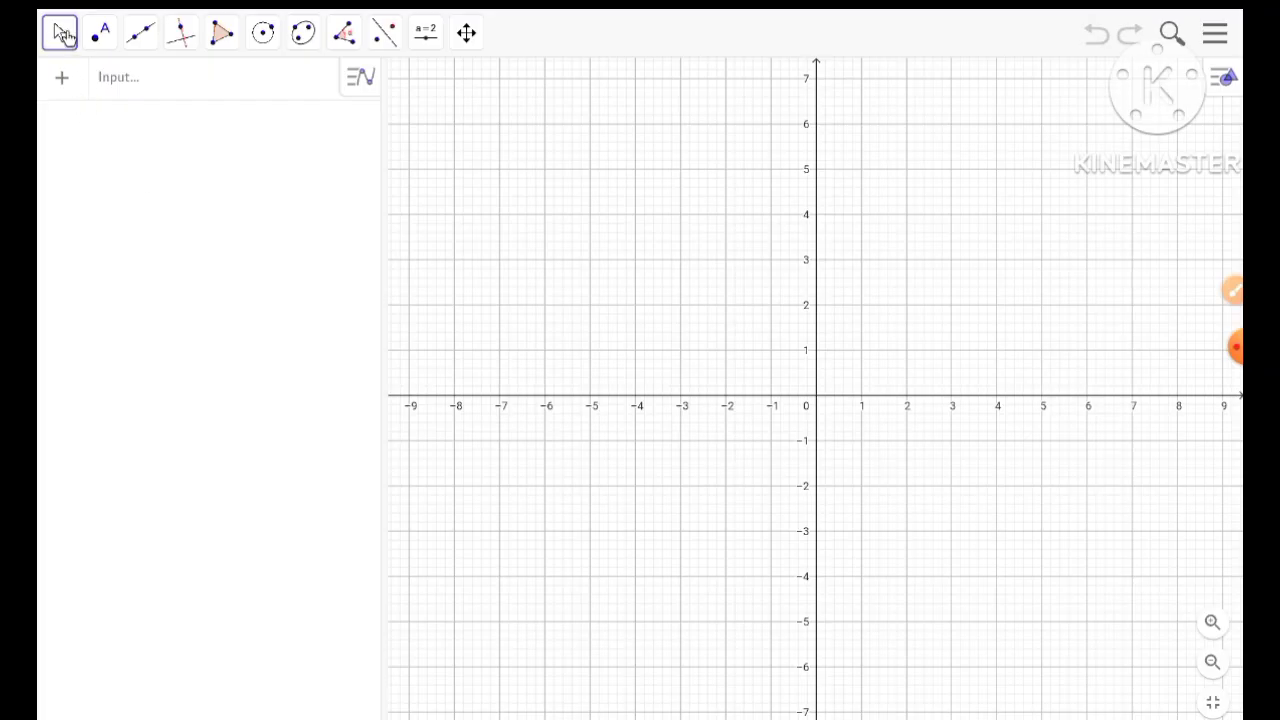
Shift the graphics view slightly with the Move tool and reset it to the standard view
{"action": "left_click", "coordinate": [61, 33]}
{"action": "left_click", "coordinate": [65, 37]}
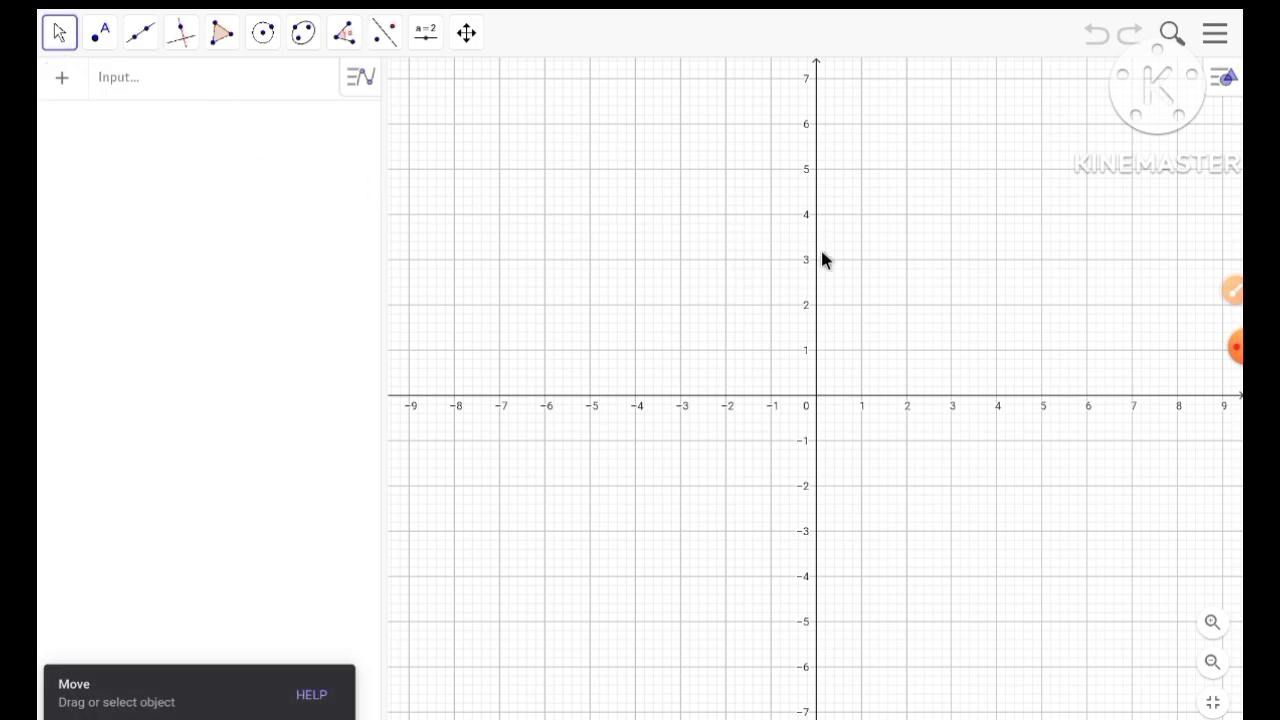
{"action": "mouse_move", "coordinate": [749, 277]}
{"action": "left_mouse_down"}
{"action": "mouse_move", "coordinate": [614, 240]}
{"action": "mouse_move", "coordinate": [766, 202]}
{"action": "mouse_move", "coordinate": [866, 320]}
{"action": "mouse_move", "coordinate": [609, 309]}
{"action": "mouse_move", "coordinate": [794, 206]}
{"action": "mouse_move", "coordinate": [773, 281]}
{"action": "mouse_move", "coordinate": [746, 276]}
{"action": "left_mouse_up"}
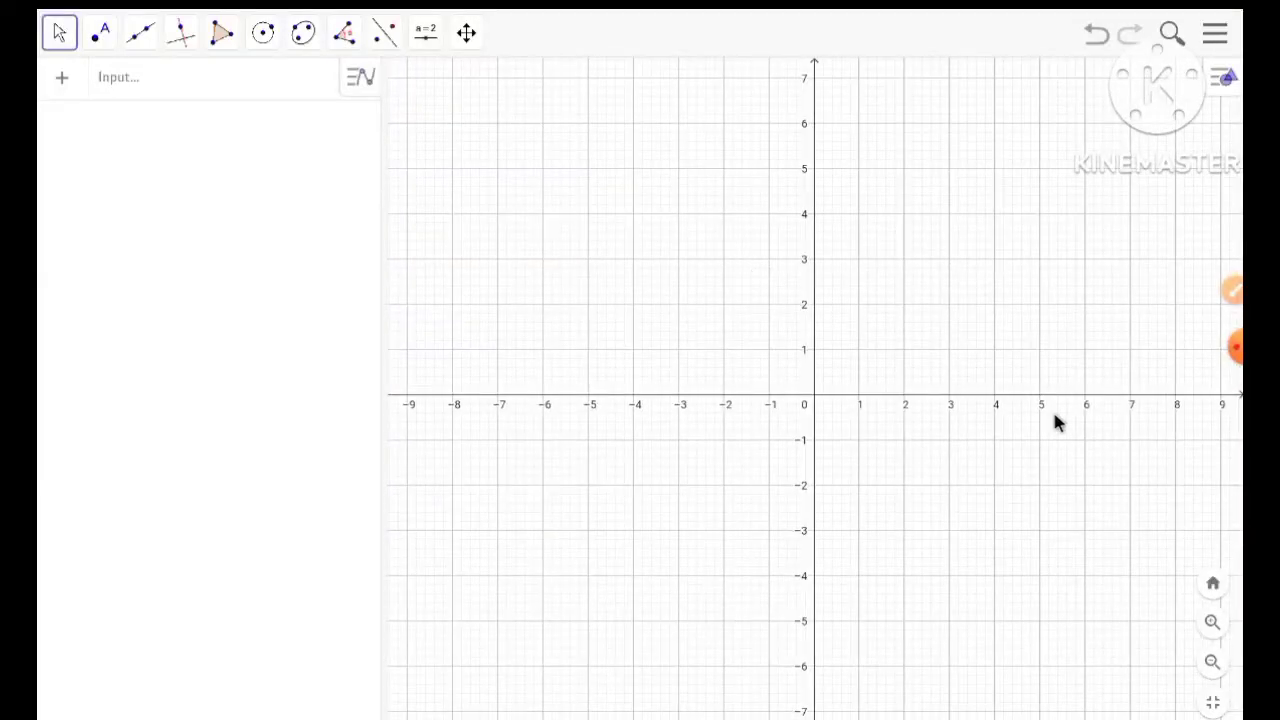
{"action": "left_click", "coordinate": [1213, 586]}
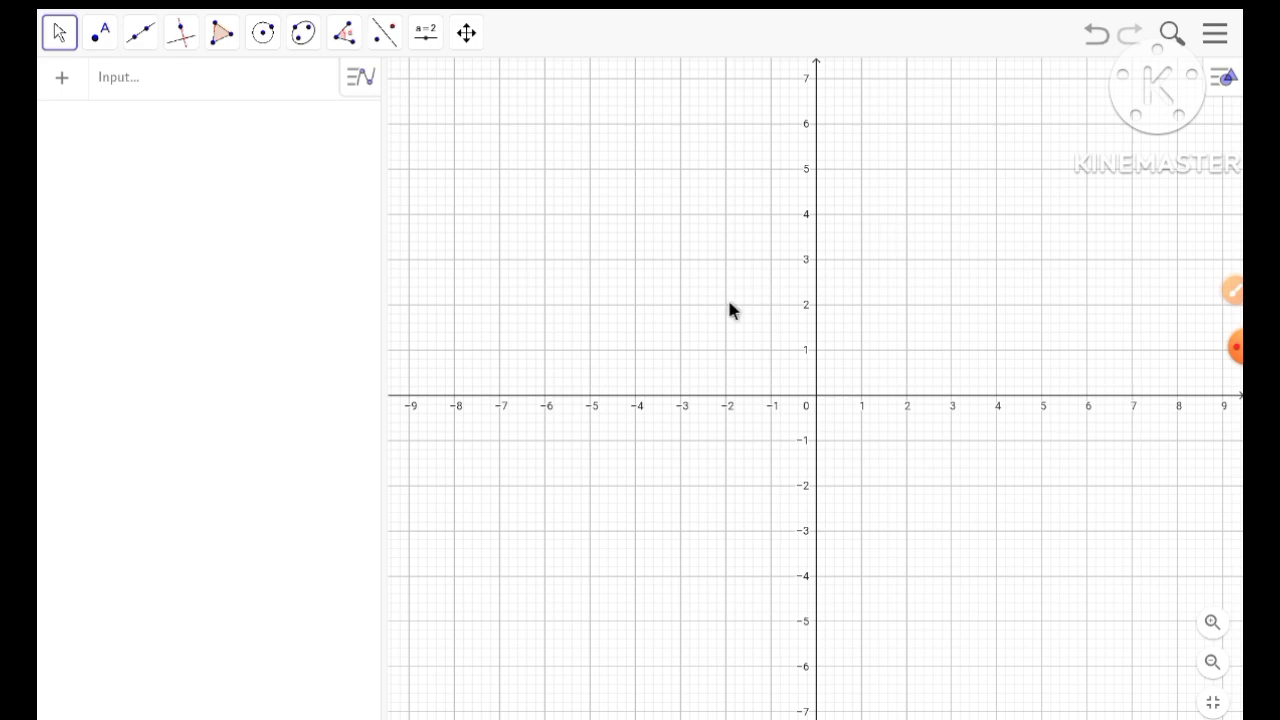
Place three free points with the Point tool at (-3, 5), about (4.58, 2.34) and about (-3.6, -4.12)
{"action": "left_click", "coordinate": [100, 37]}
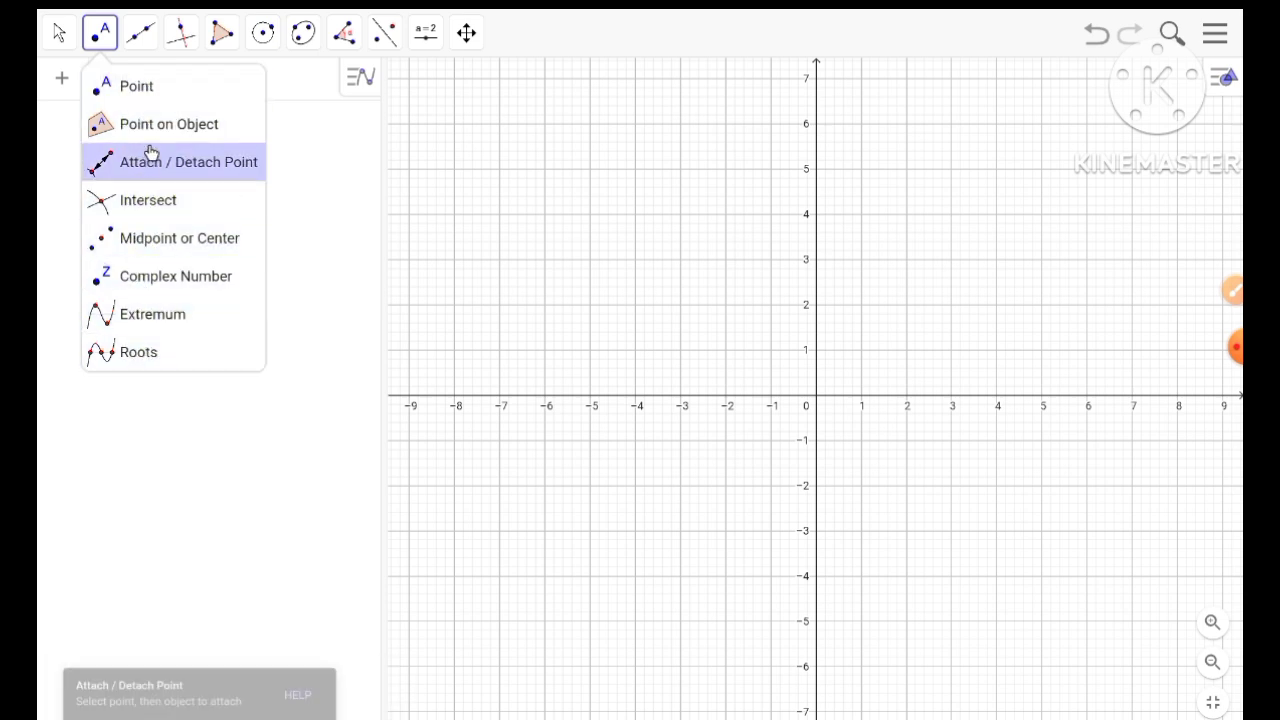
{"action": "left_click", "coordinate": [149, 91]}
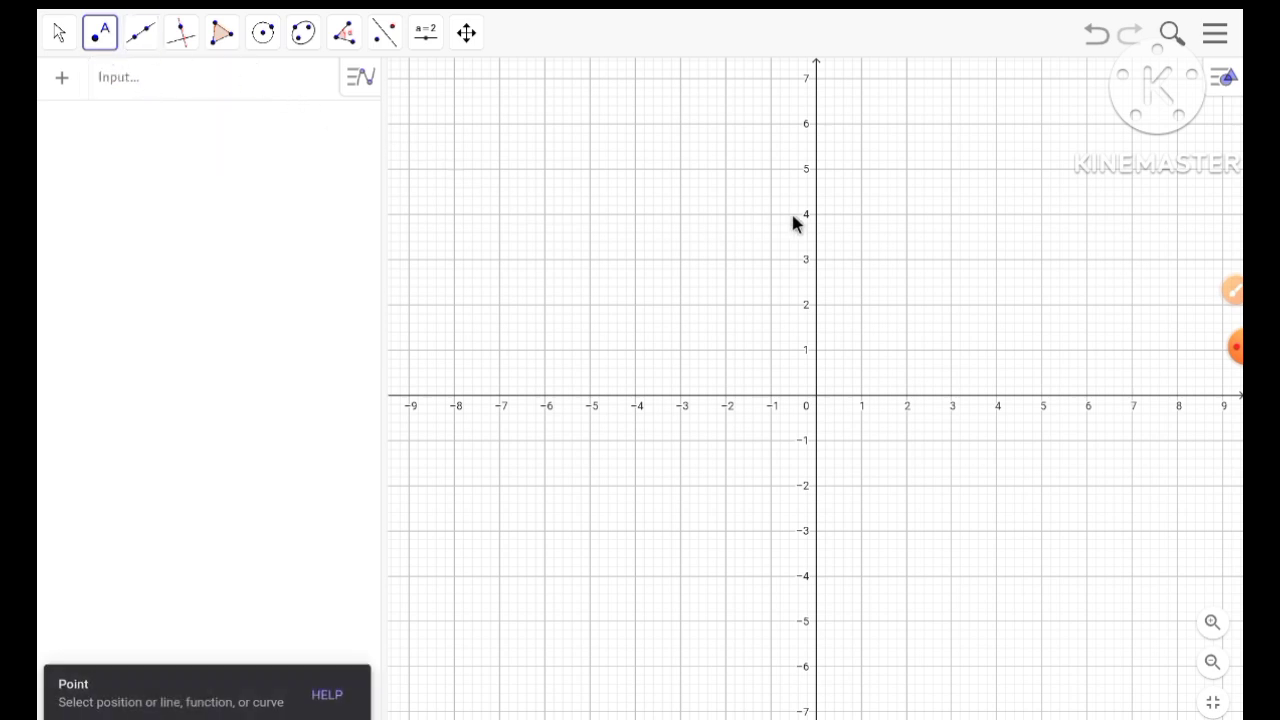
{"action": "left_click", "coordinate": [680, 169]}
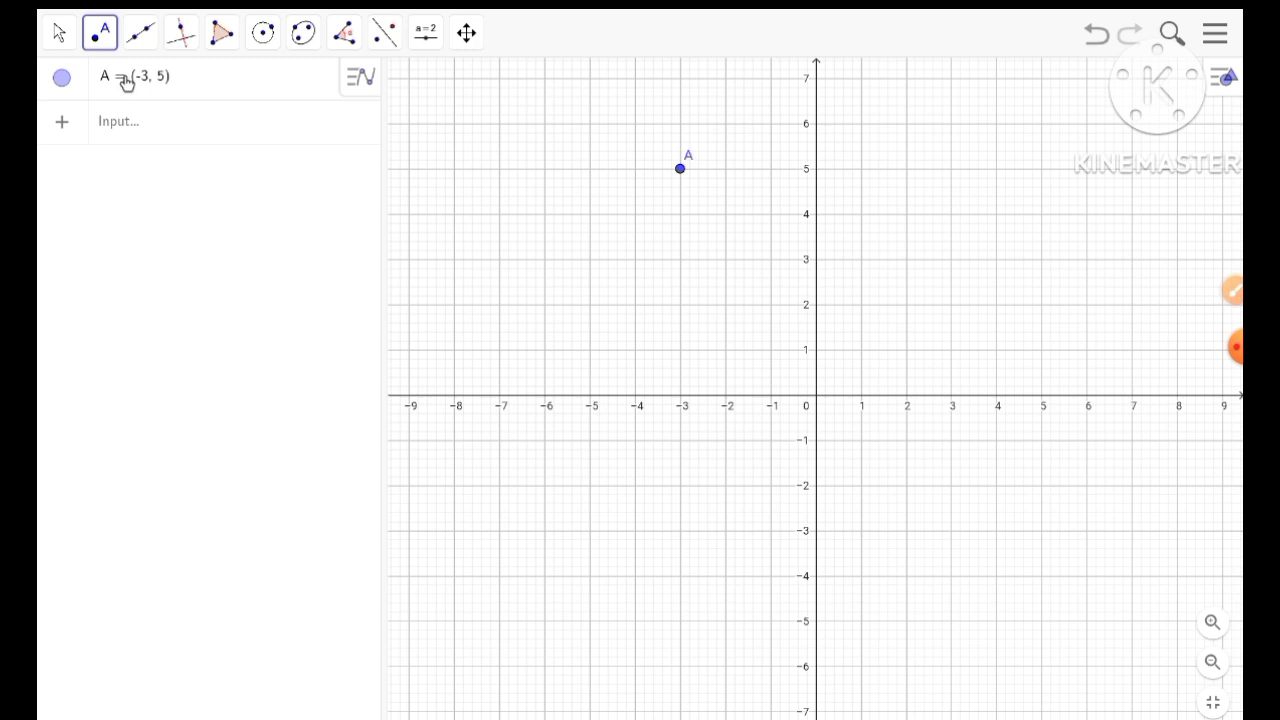
{"action": "left_click", "coordinate": [1023, 291]}
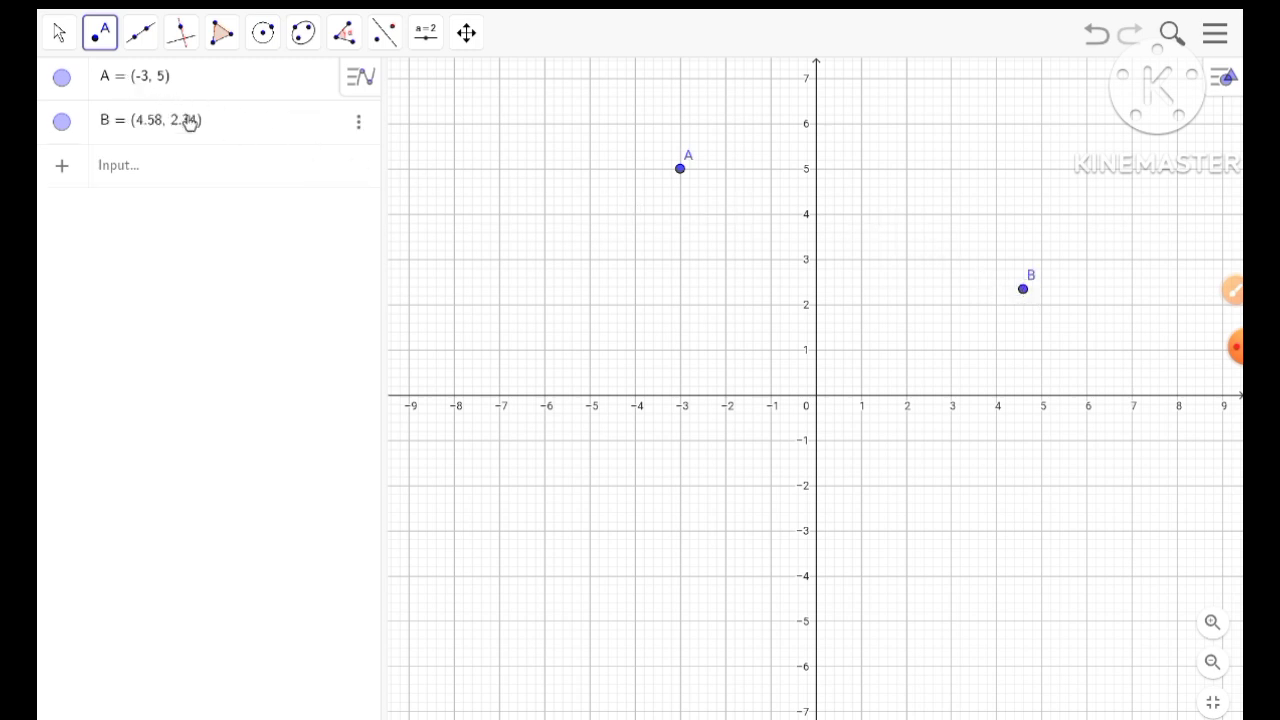
{"action": "left_click", "coordinate": [653, 582]}
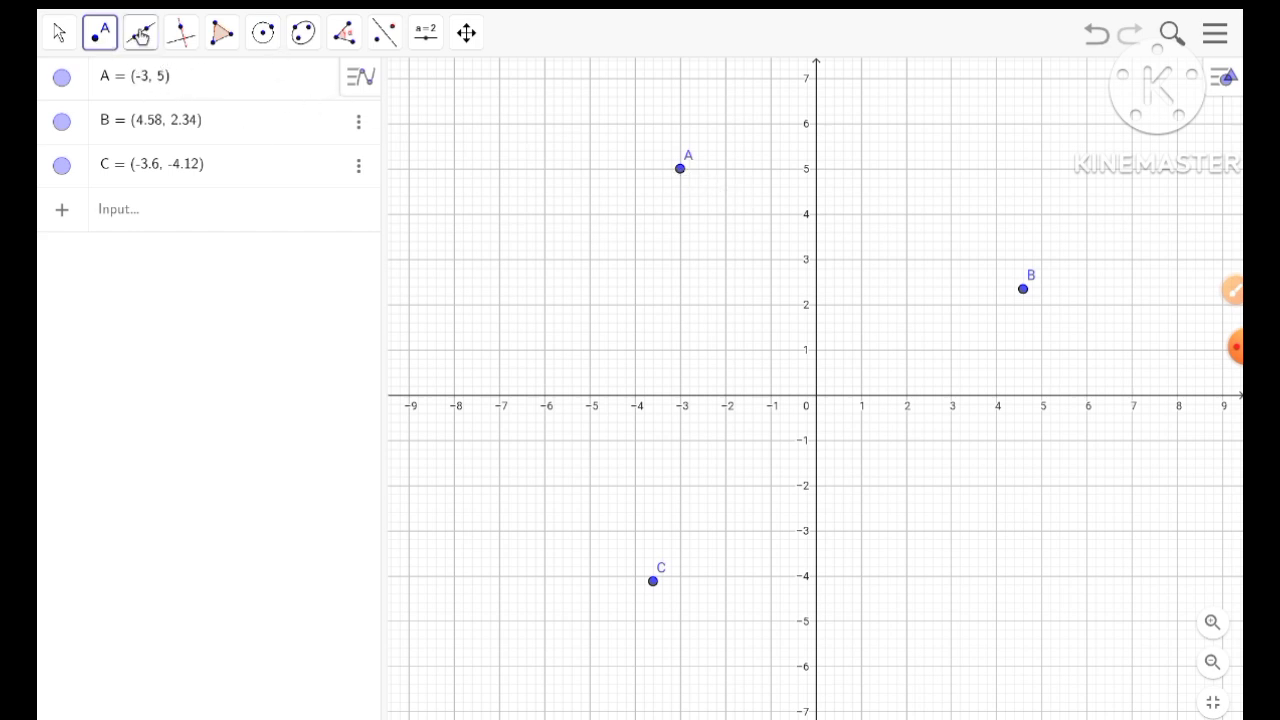
Draw two segments from point A, one to point B and one to point C
{"action": "left_click", "coordinate": [140, 36]}
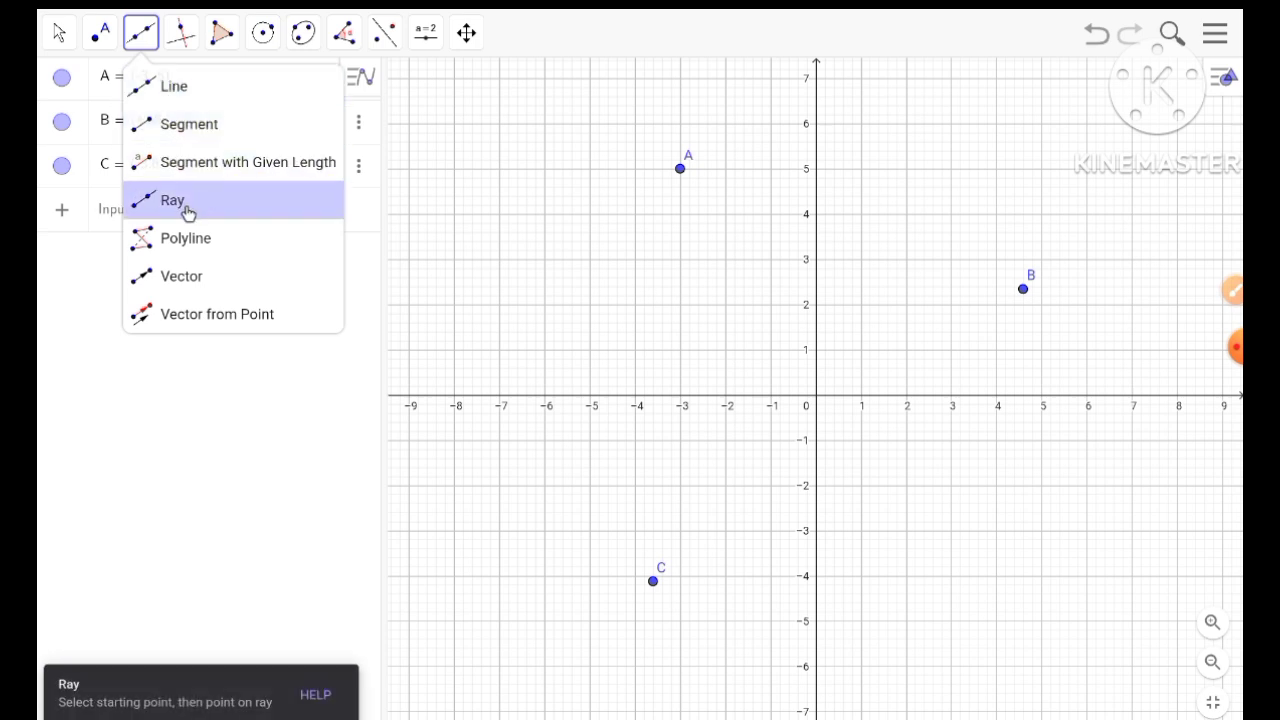
{"action": "left_click", "coordinate": [189, 124]}
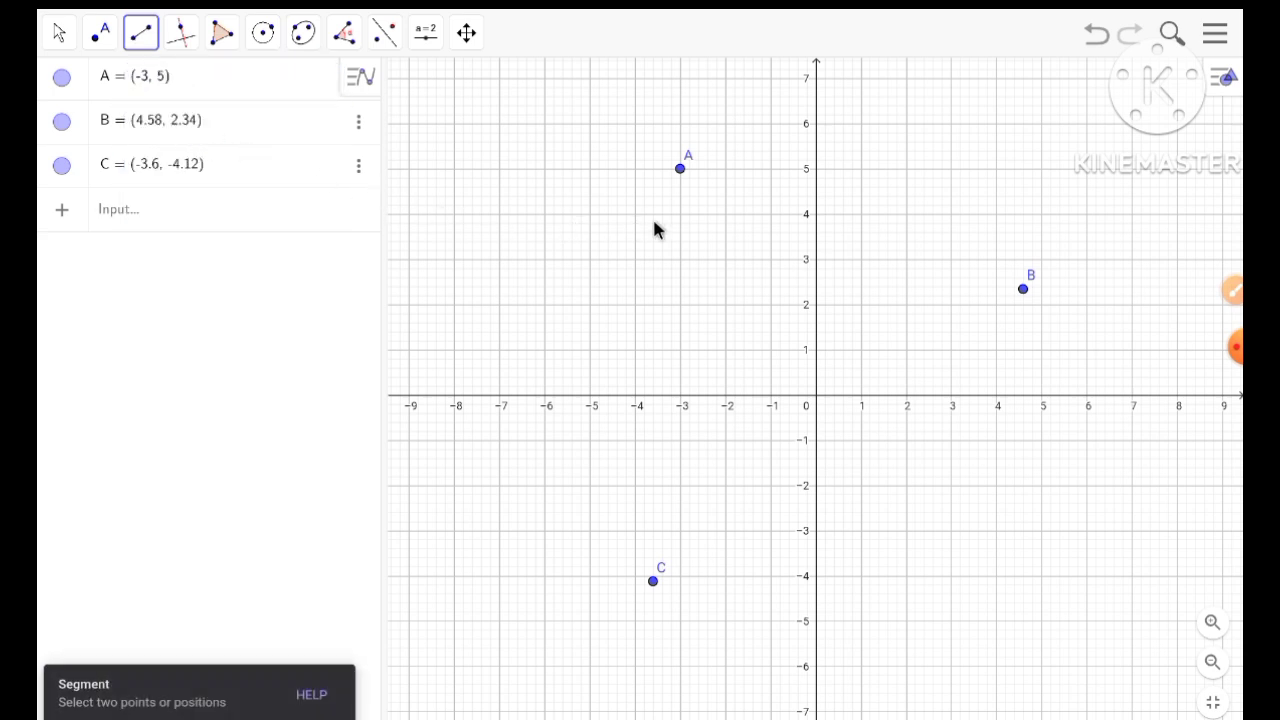
{"action": "left_click", "coordinate": [680, 172]}
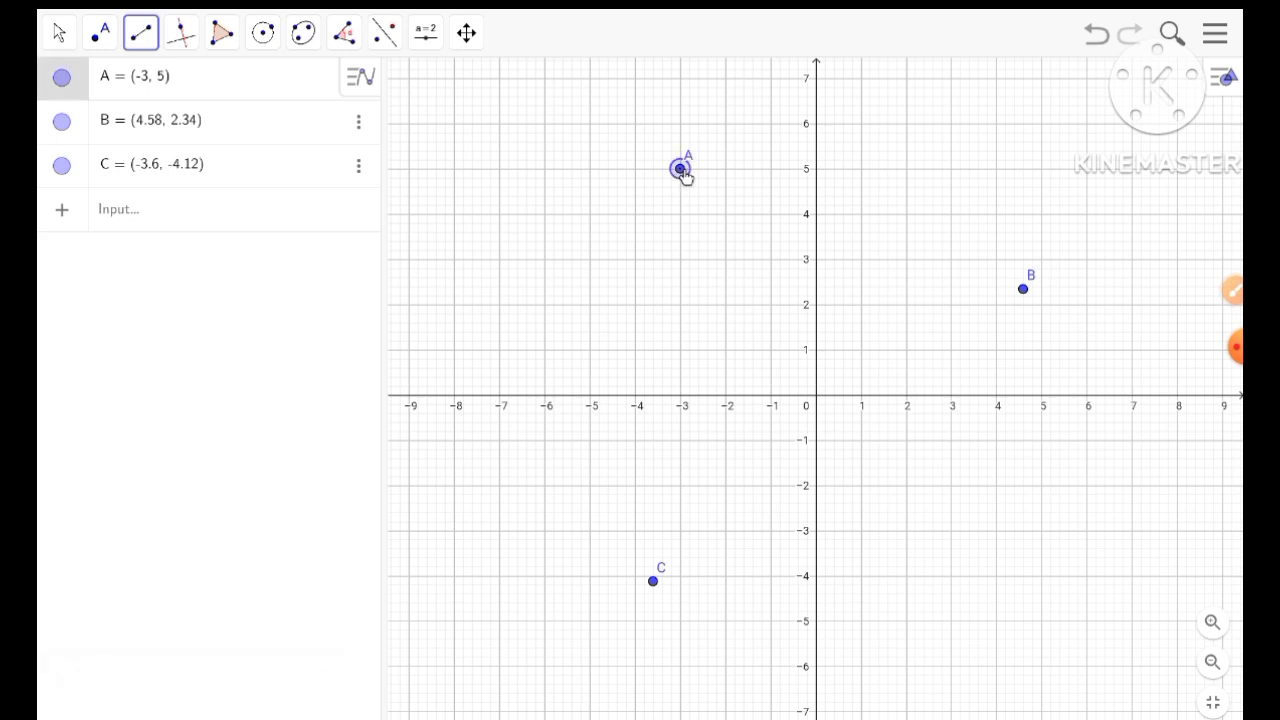
{"action": "left_click", "coordinate": [1023, 290]}
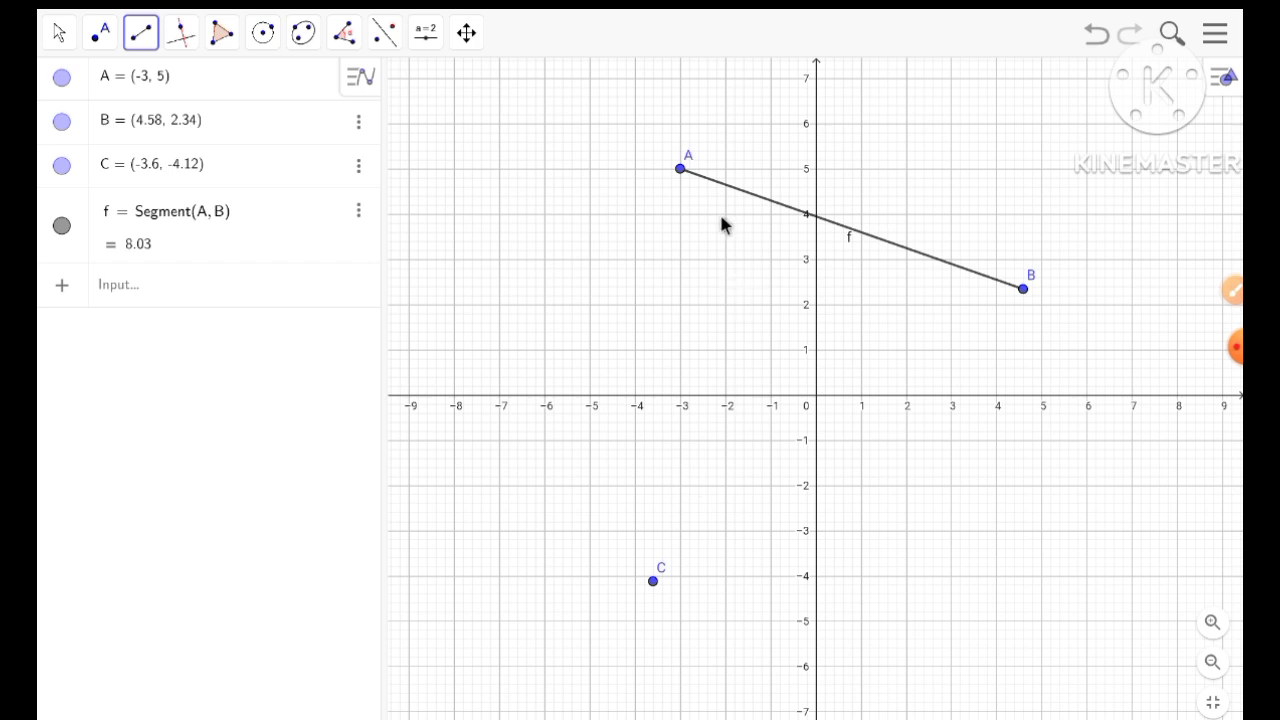
{"action": "left_click", "coordinate": [679, 170]}
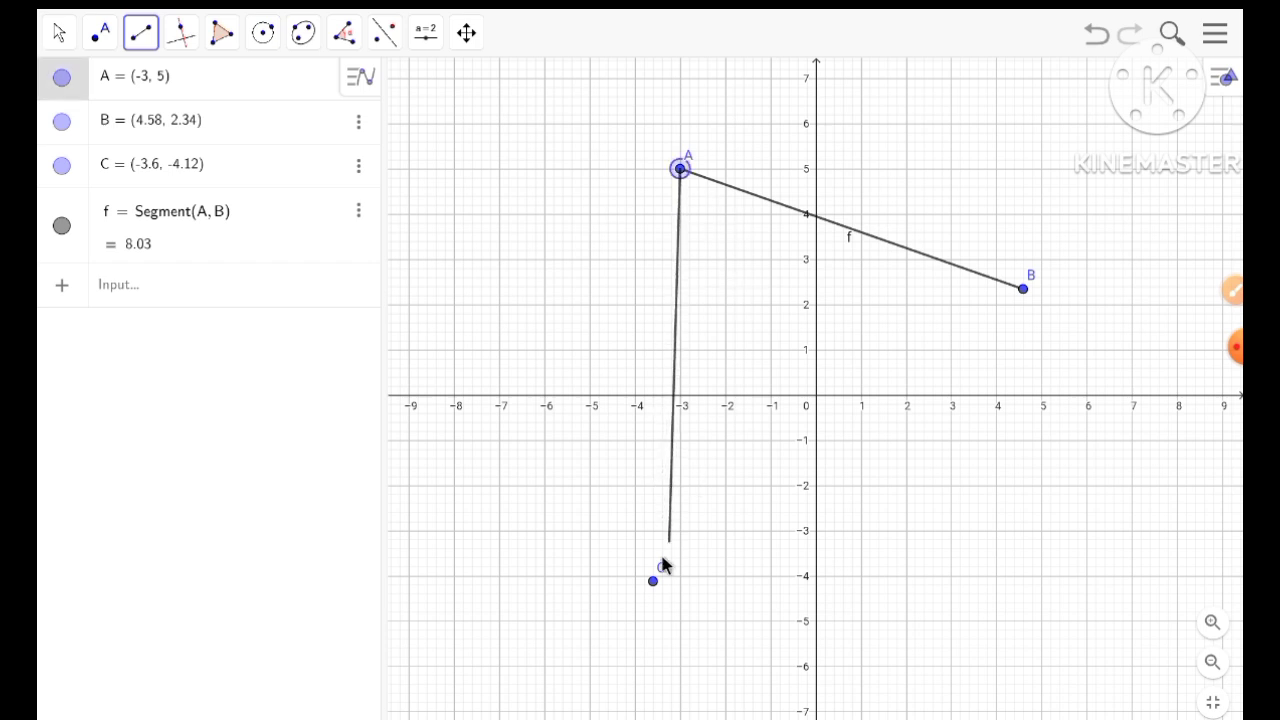
{"action": "left_click", "coordinate": [654, 584]}
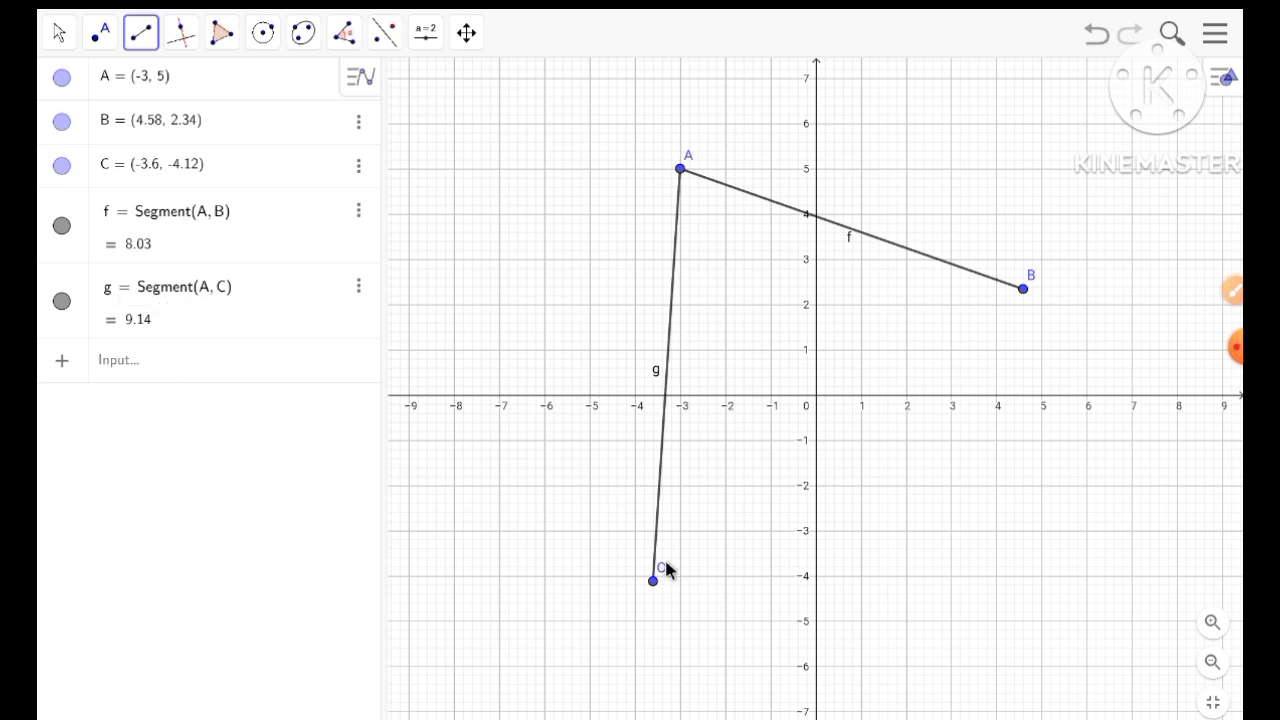
Construct a line perpendicular to segment AB through a new point on it at about (3.66, 2.66)
{"action": "left_click", "coordinate": [181, 45]}
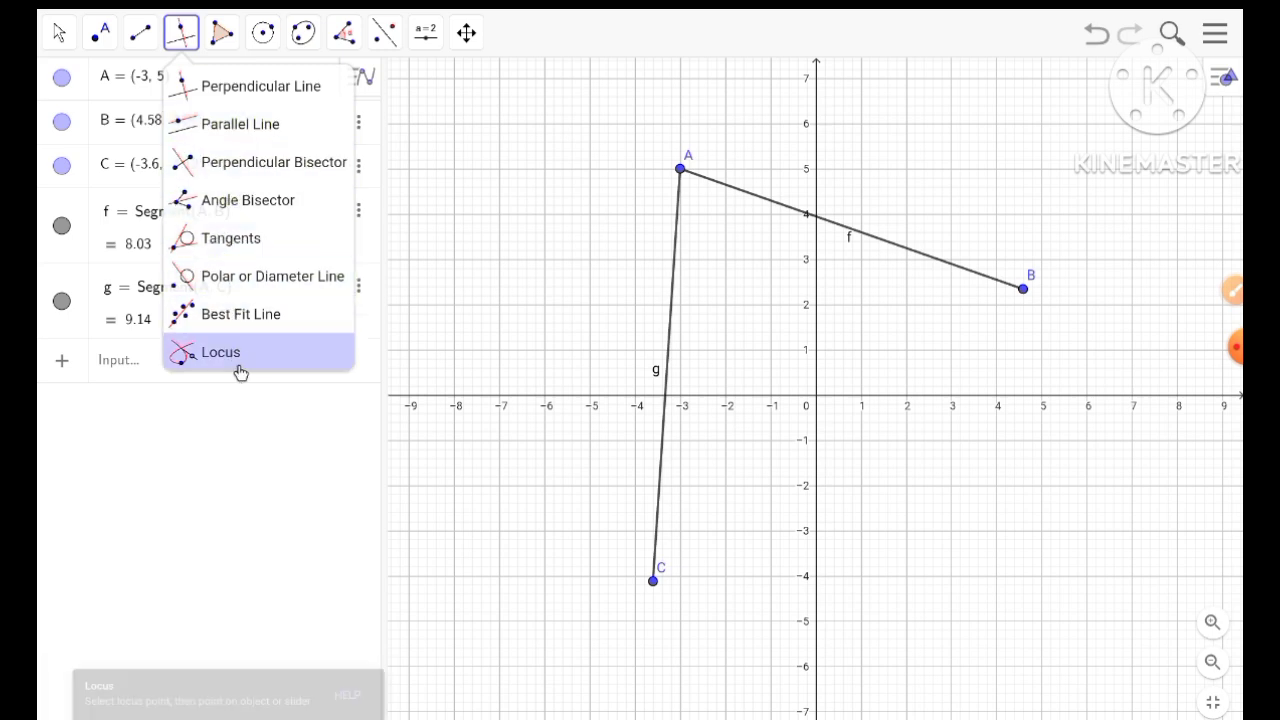
{"action": "left_click", "coordinate": [253, 90]}
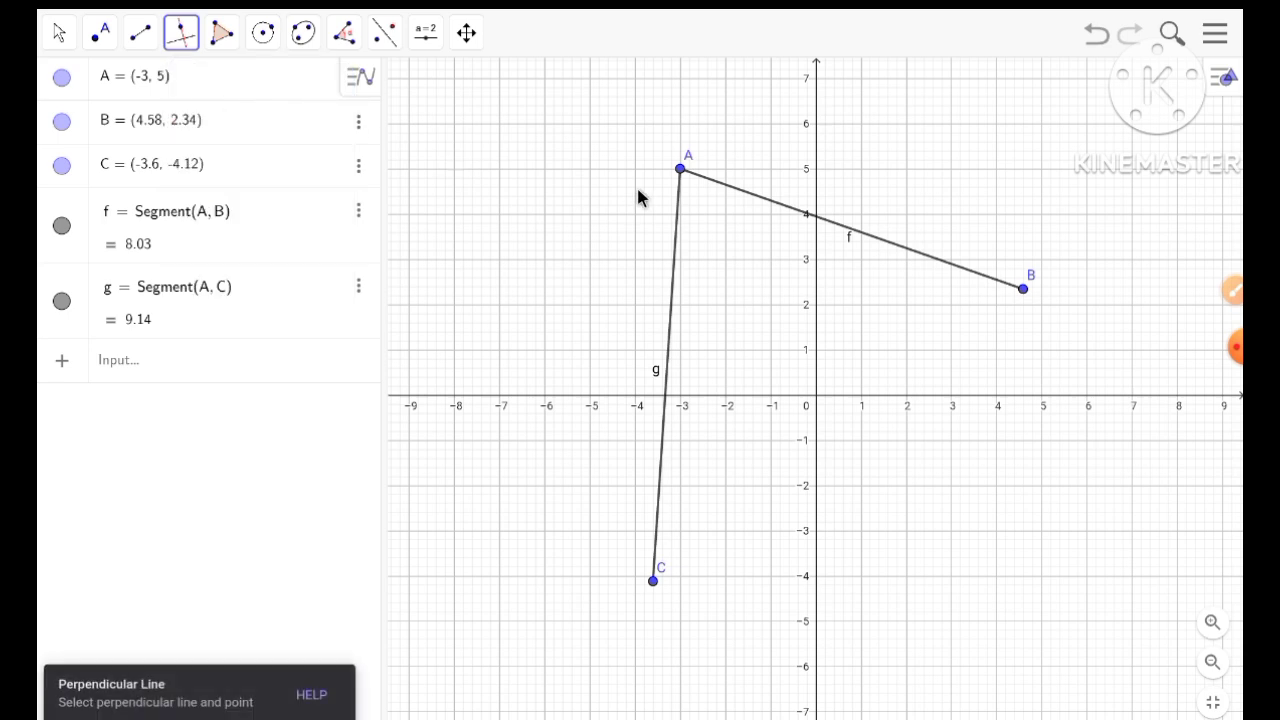
{"action": "left_click", "coordinate": [910, 256]}
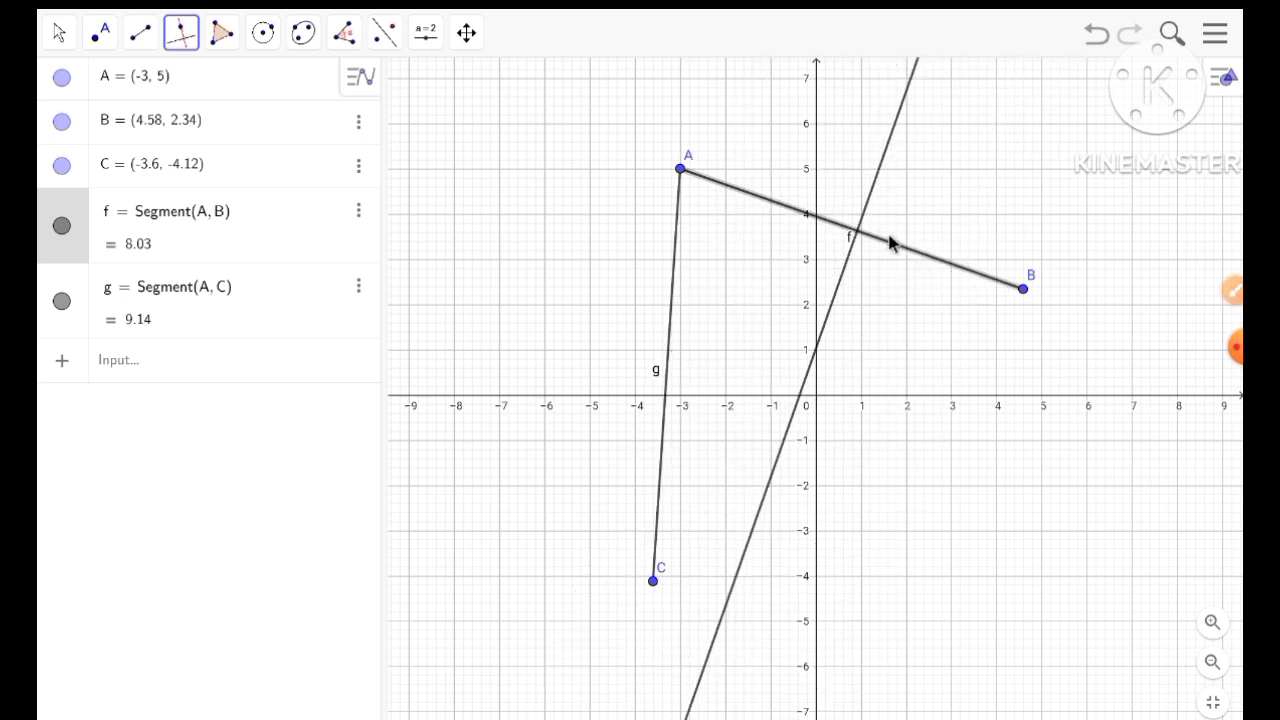
{"action": "left_click", "coordinate": [982, 280]}
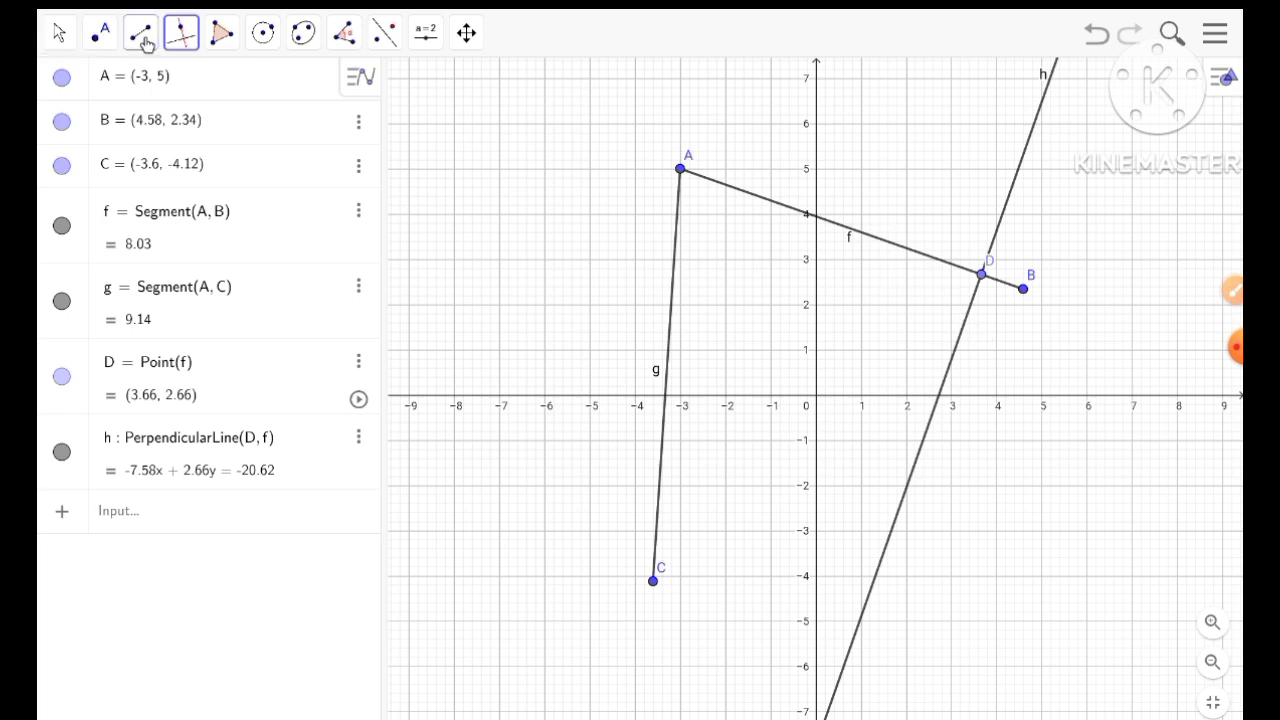
Construct a line parallel to segment AC through a new point at about (-1.38, 0.54)
{"action": "left_click", "coordinate": [181, 34]}
{"action": "left_click", "coordinate": [229, 128]}
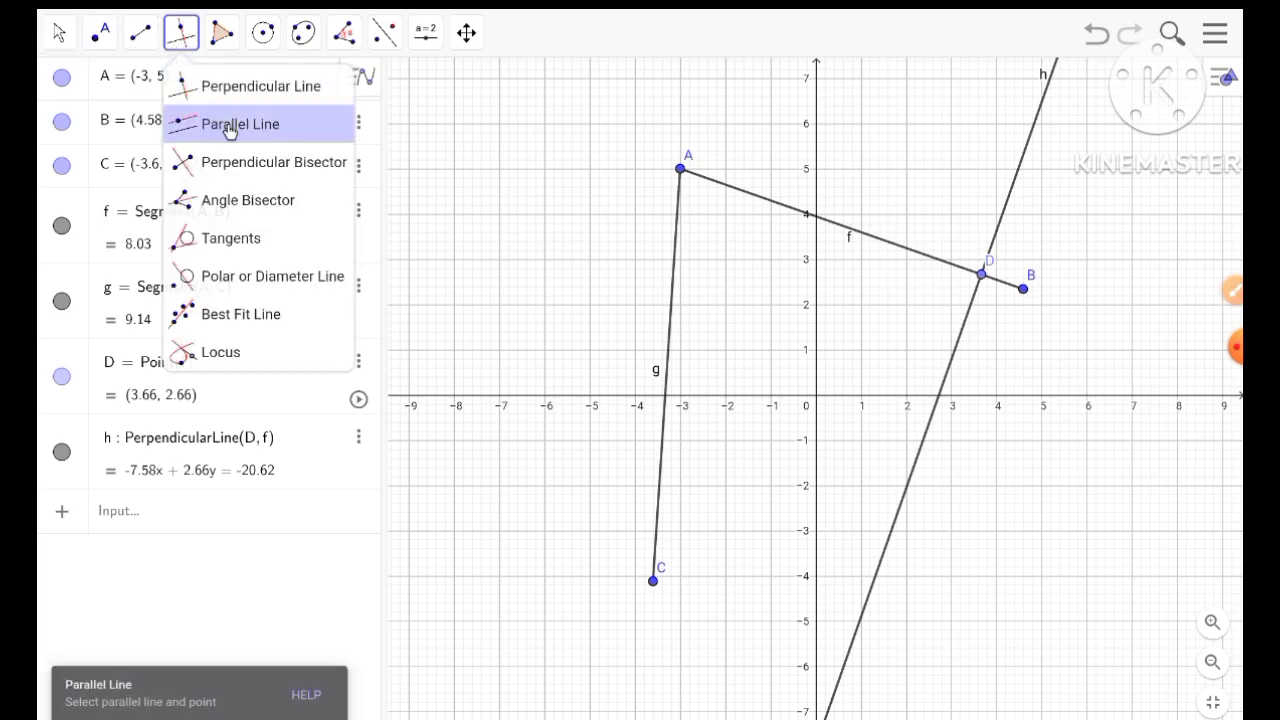
{"action": "left_click", "coordinate": [229, 129]}
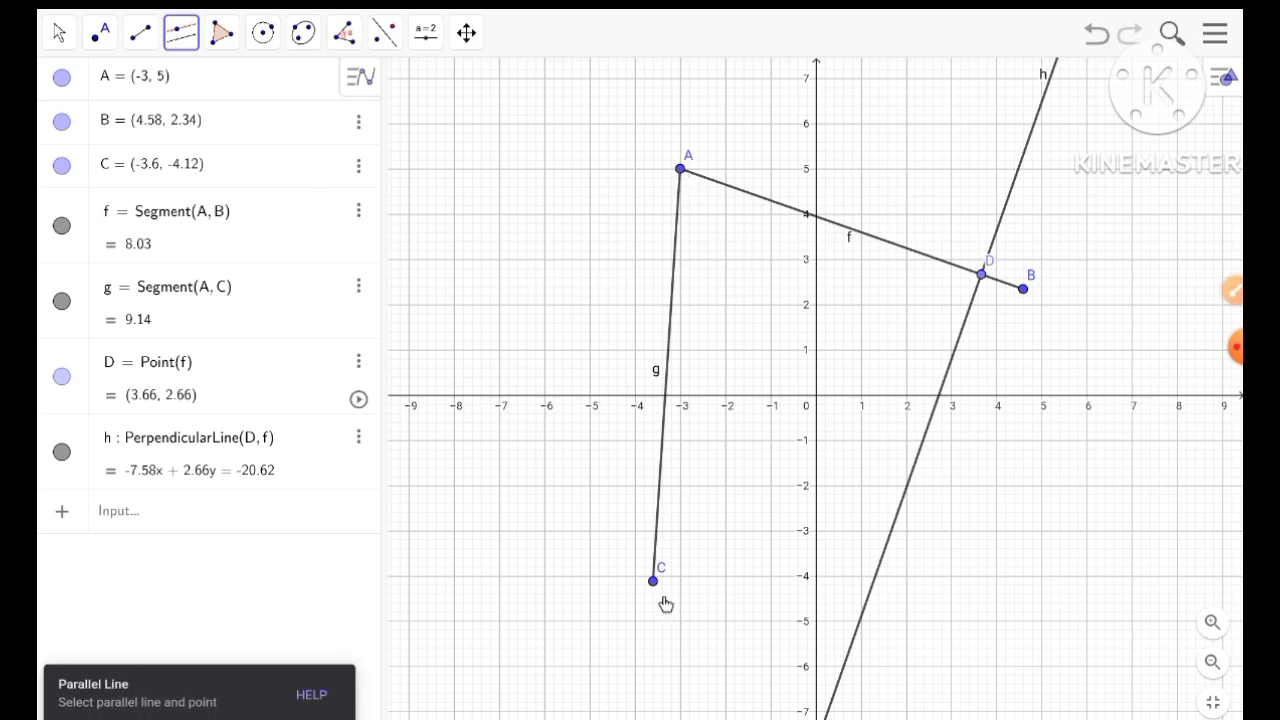
{"action": "left_click", "coordinate": [670, 364]}
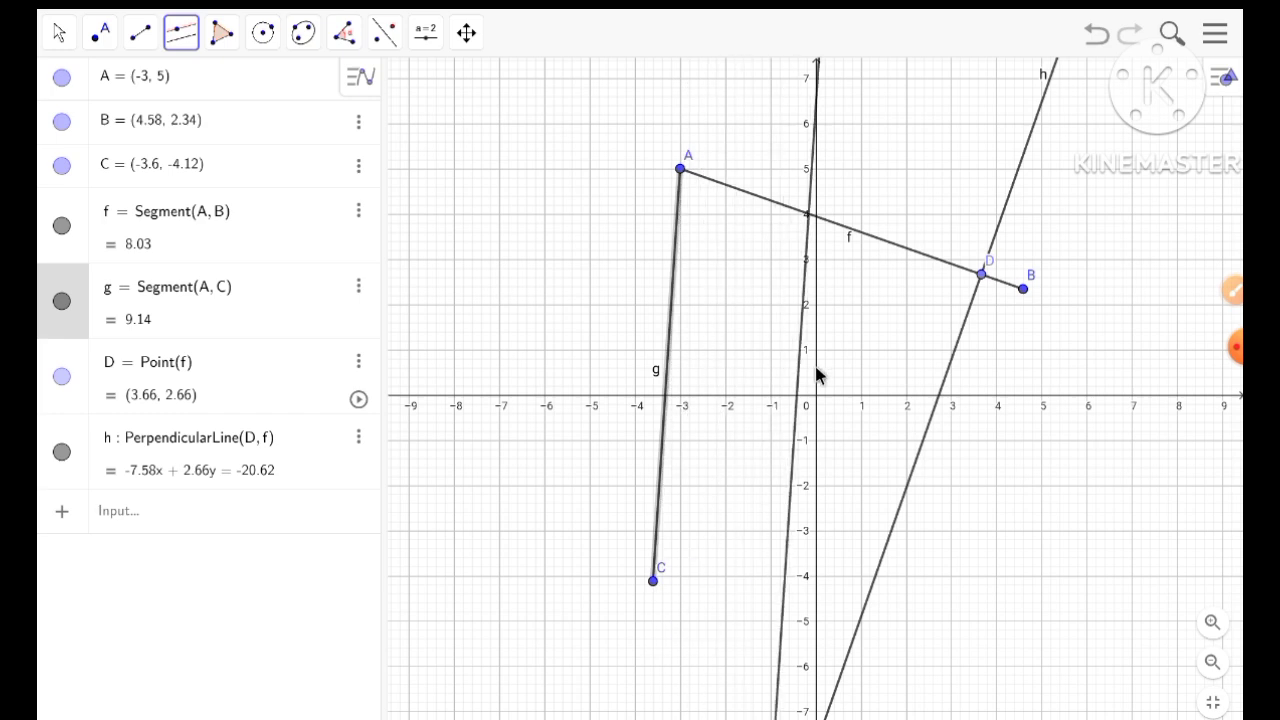
{"action": "left_click", "coordinate": [753, 370]}
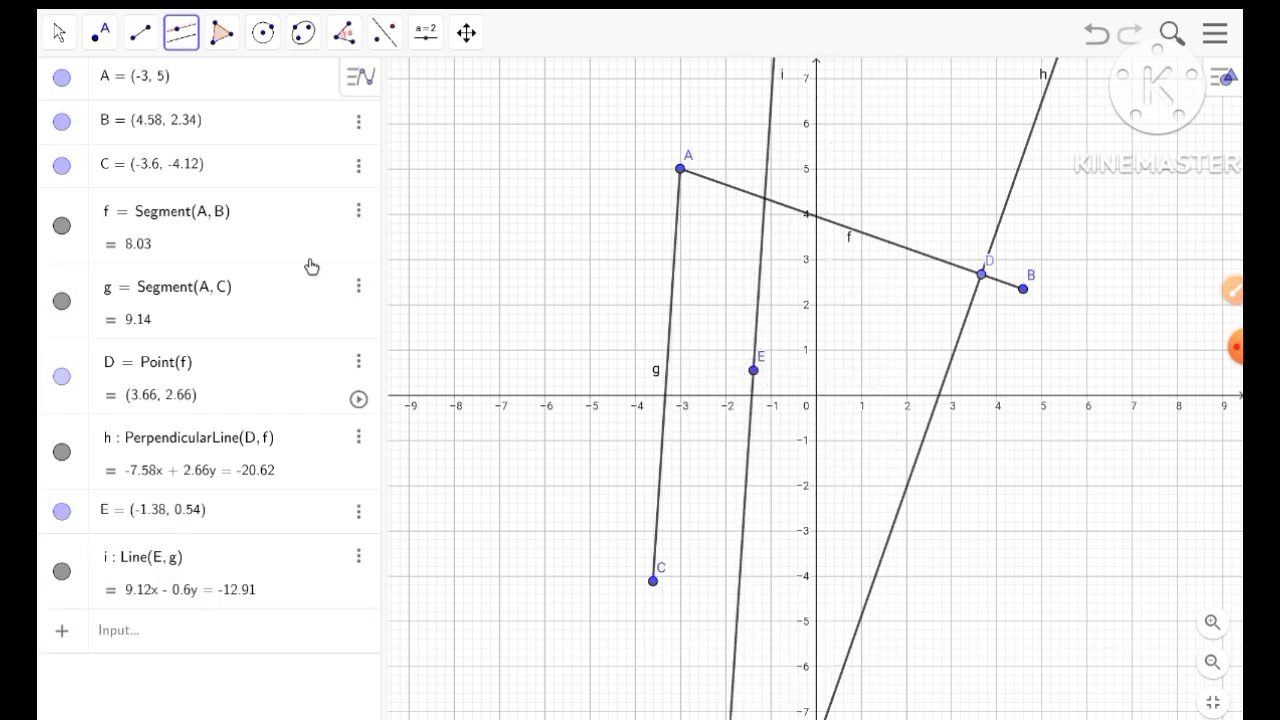
Look through the available circle, arc and sector tools, from Circle with Center through Point to Circumcircular Sector
{"action": "left_click", "coordinate": [262, 38]}
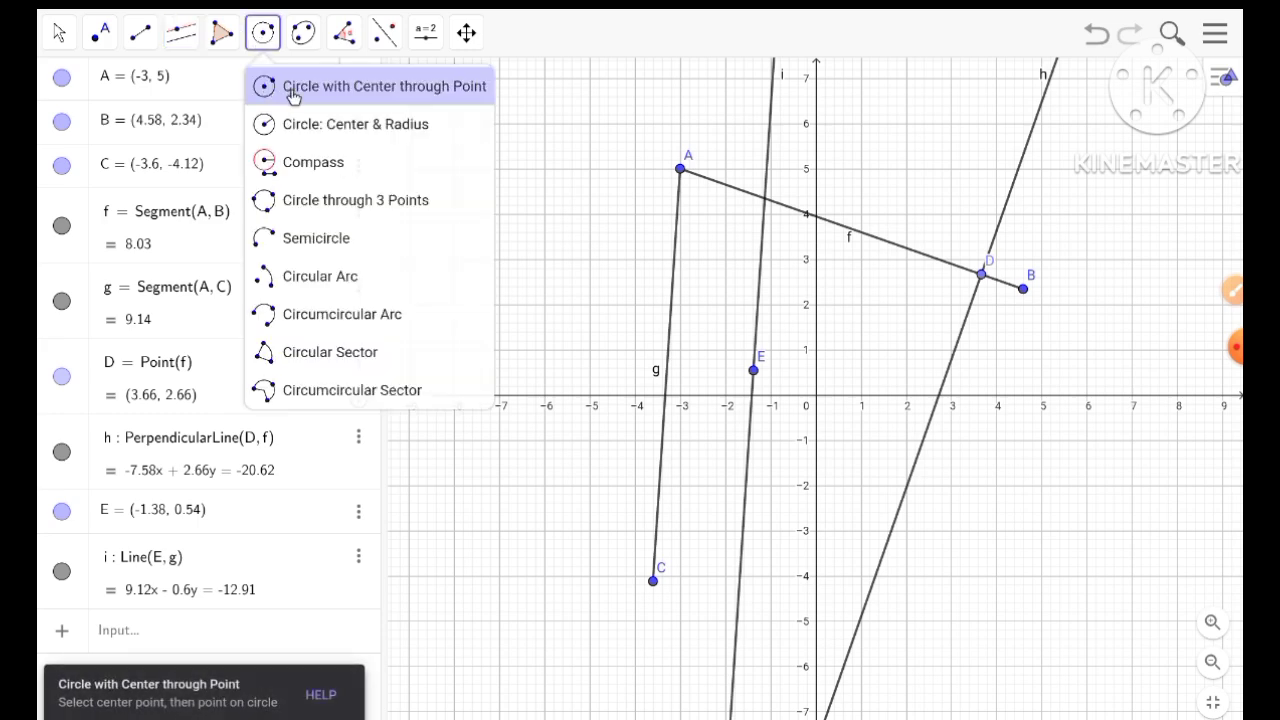
{"action": "left_click", "coordinate": [334, 126]}
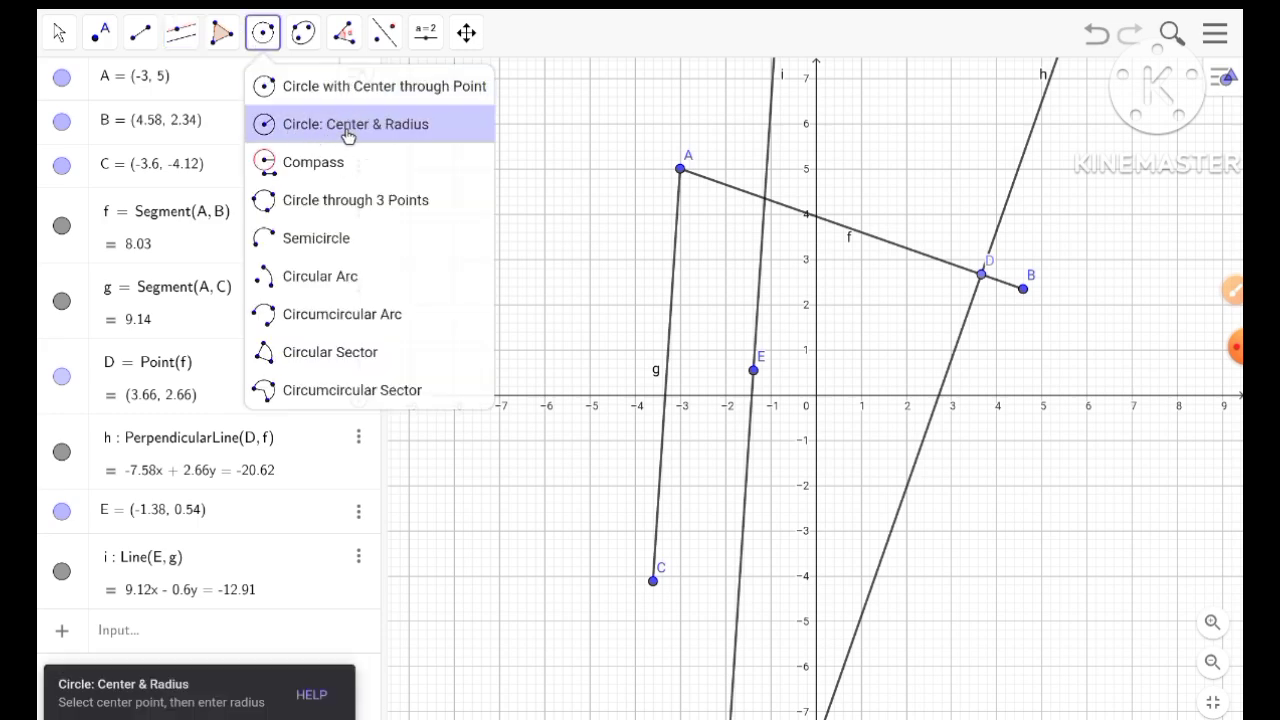
{"action": "left_click", "coordinate": [310, 165]}
{"action": "left_click", "coordinate": [315, 202]}
{"action": "left_click", "coordinate": [320, 278]}
{"action": "left_click", "coordinate": [335, 356]}
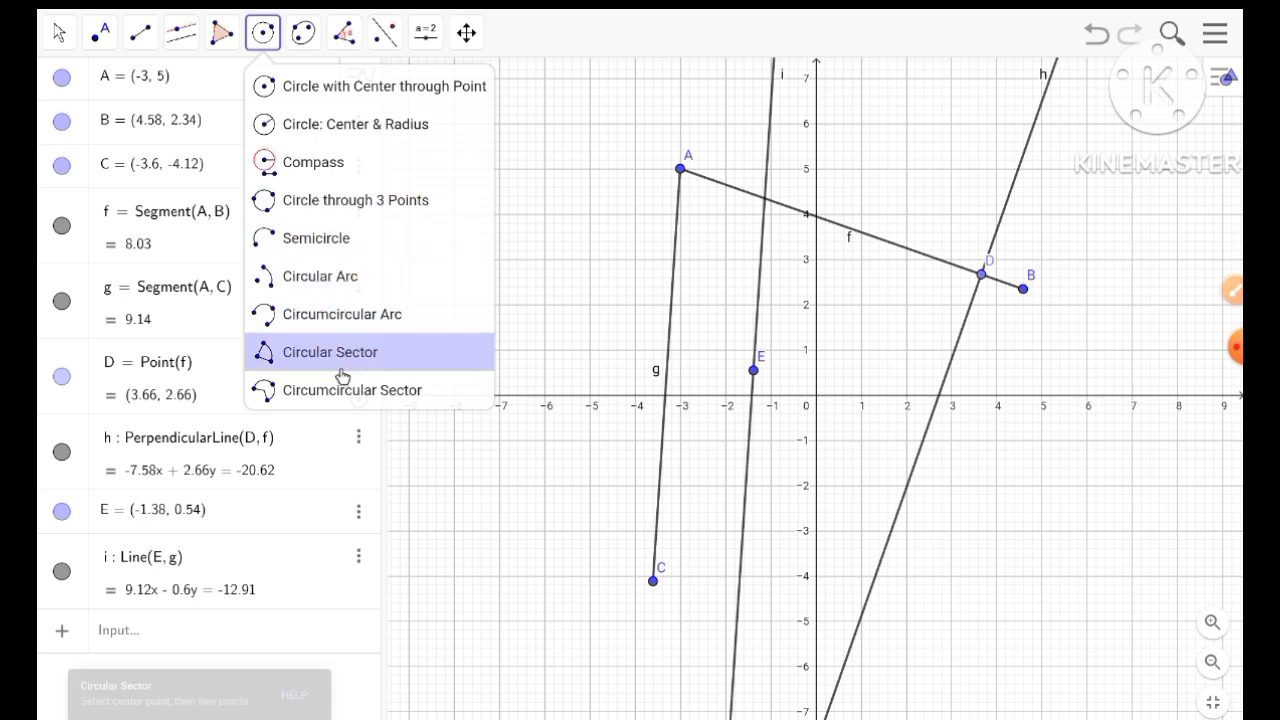
{"action": "left_click", "coordinate": [338, 396]}
{"action": "left_click", "coordinate": [340, 314]}
{"action": "left_click", "coordinate": [315, 238]}
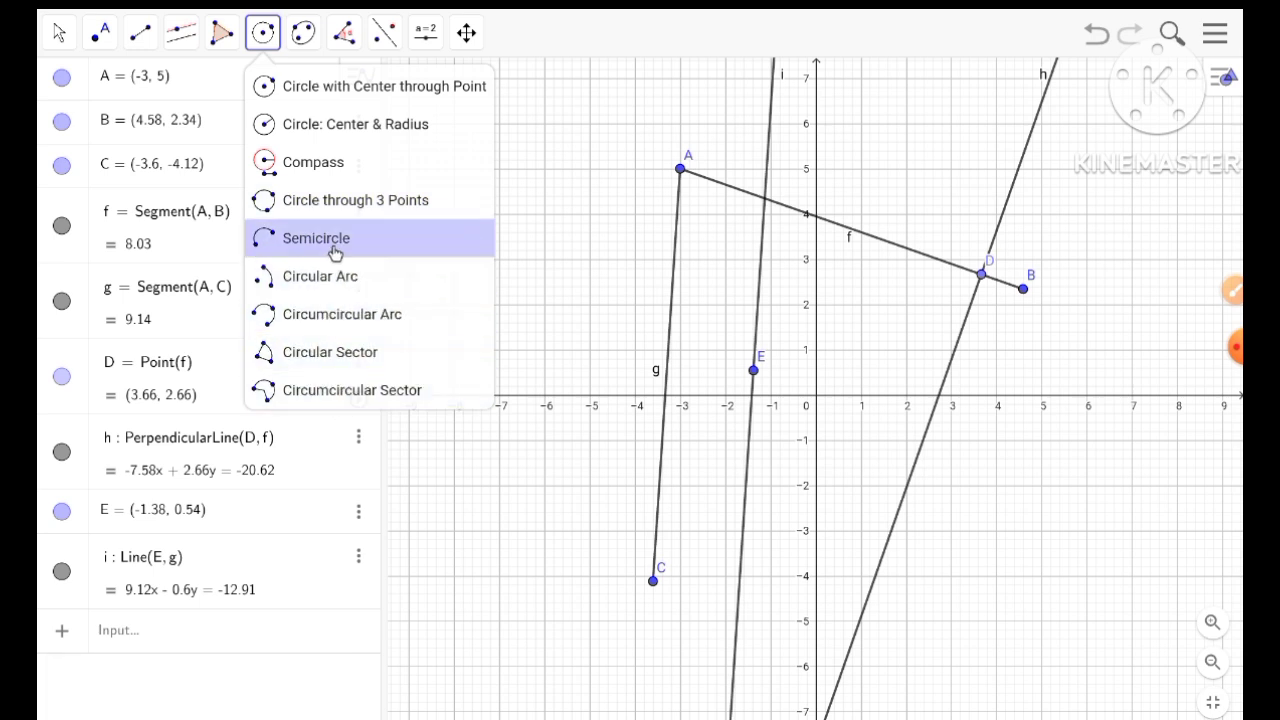
{"action": "left_click", "coordinate": [340, 200]}
Draw a circle by center and radius, centred at about (-6.88, 4.84) with a radius of about 1.55
{"action": "left_click", "coordinate": [310, 124]}
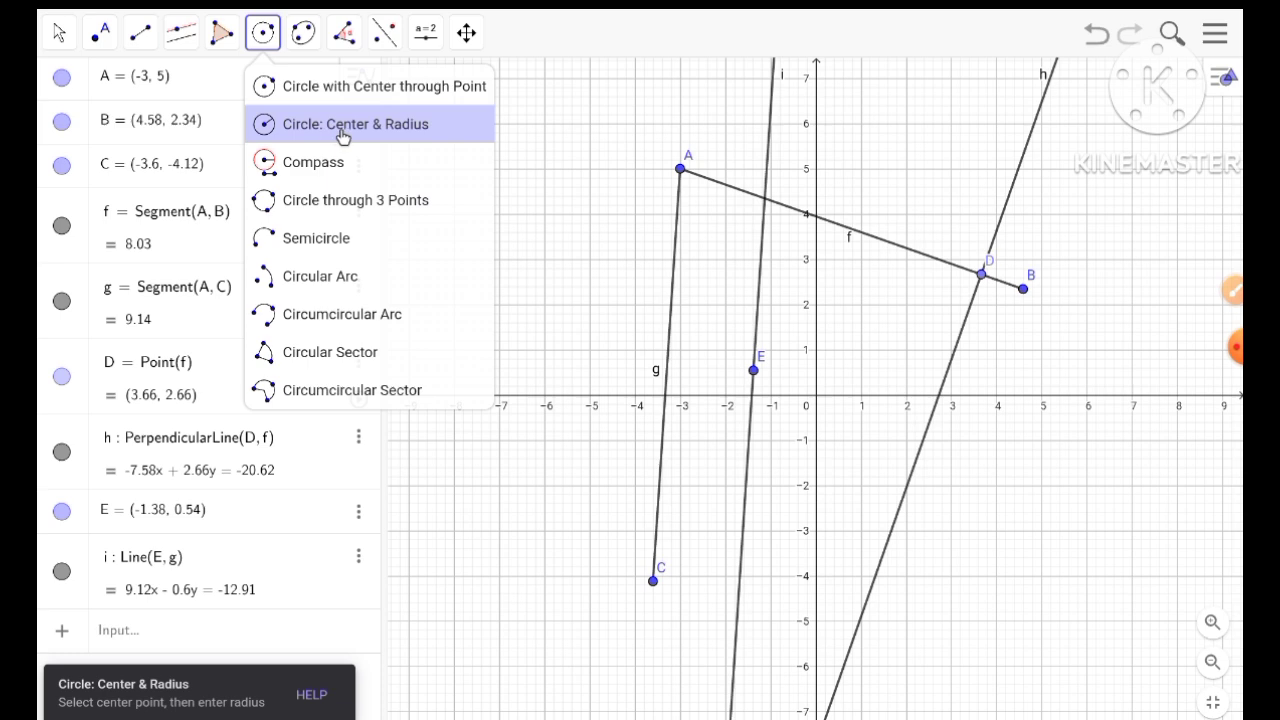
{"action": "left_click", "coordinate": [340, 134]}
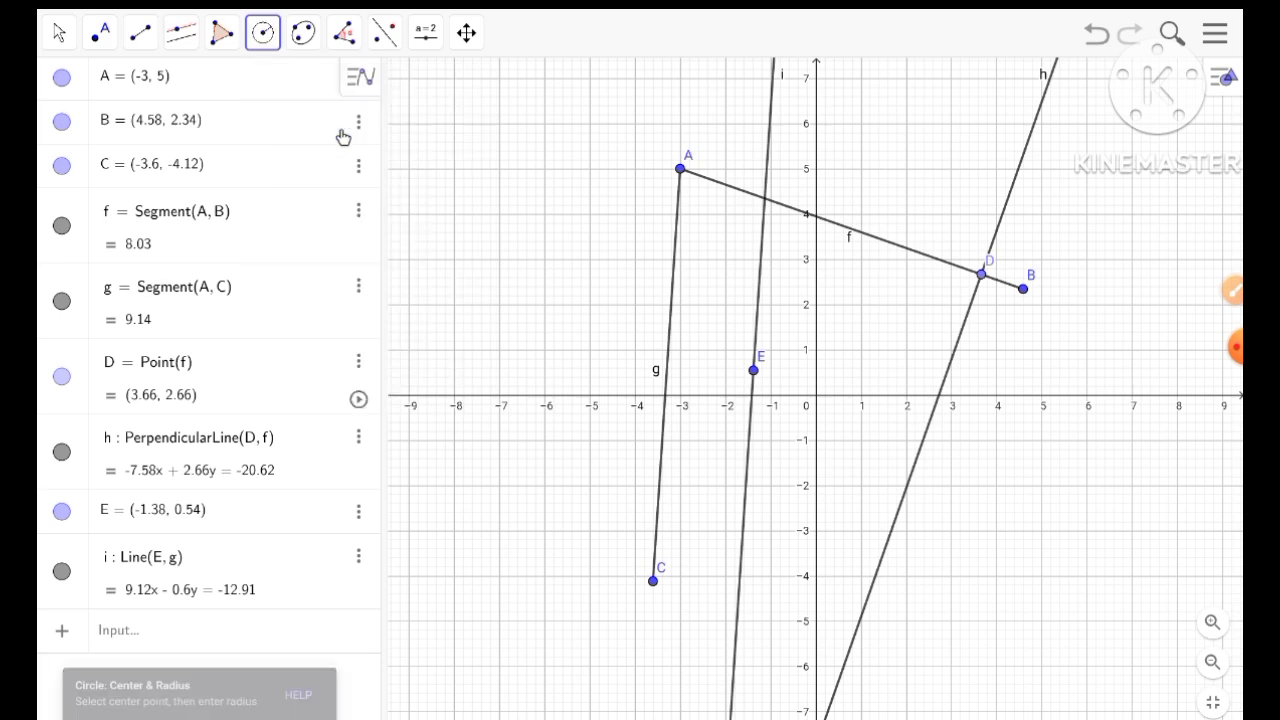
{"action": "left_click", "coordinate": [506, 177]}
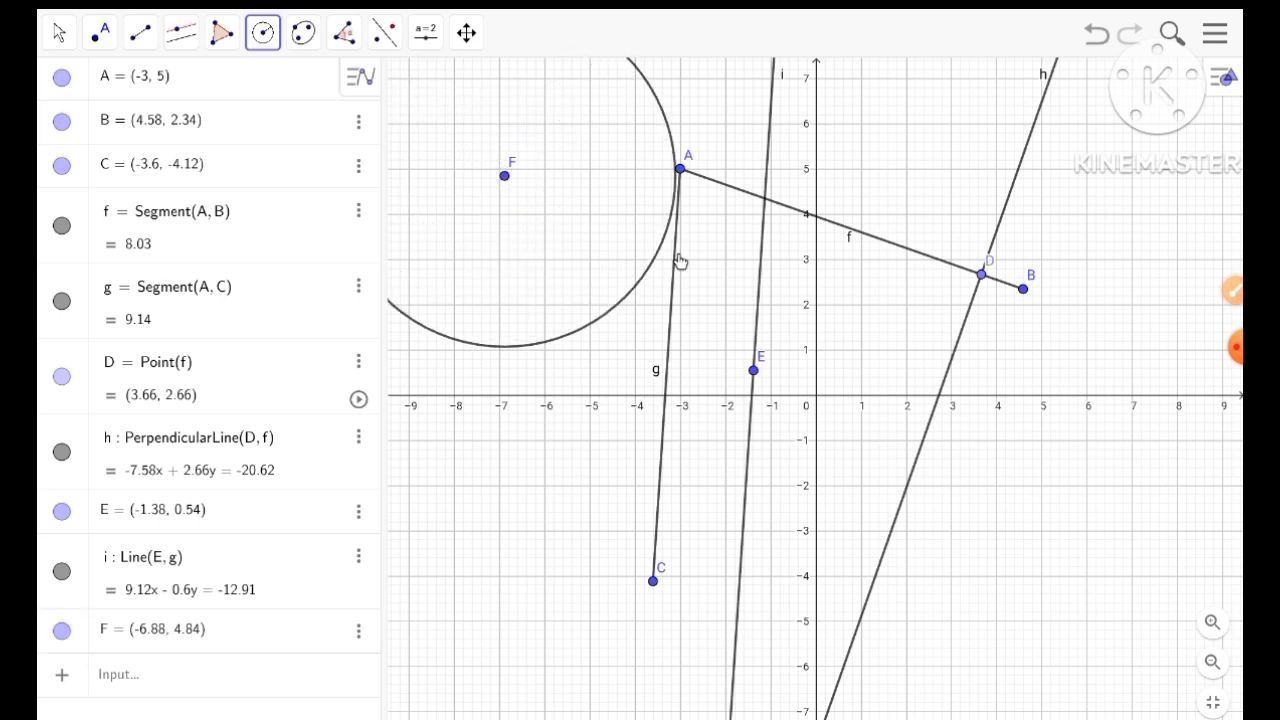
{"action": "left_click", "coordinate": [563, 222]}
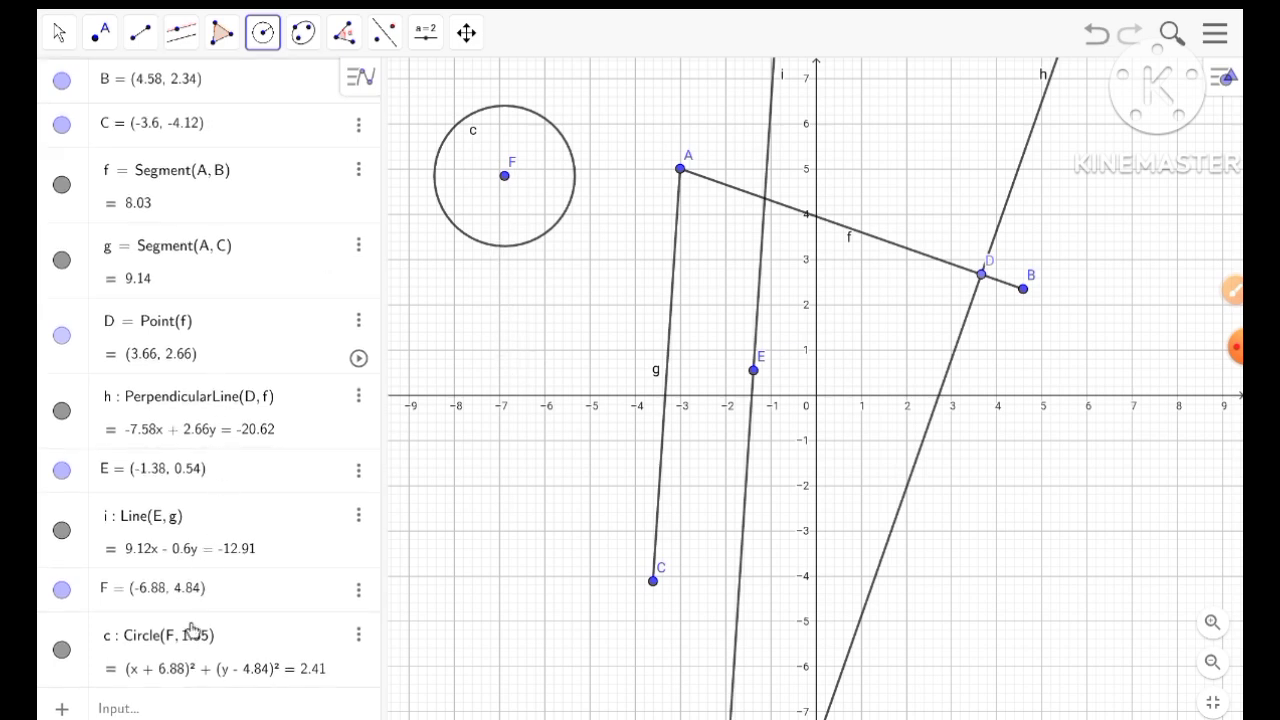
Hide the circle and the line parallel to AC, and show both of them again
{"action": "scroll", "coordinate": [170, 428], "scroll_direction": "up", "scroll_amount": 1}
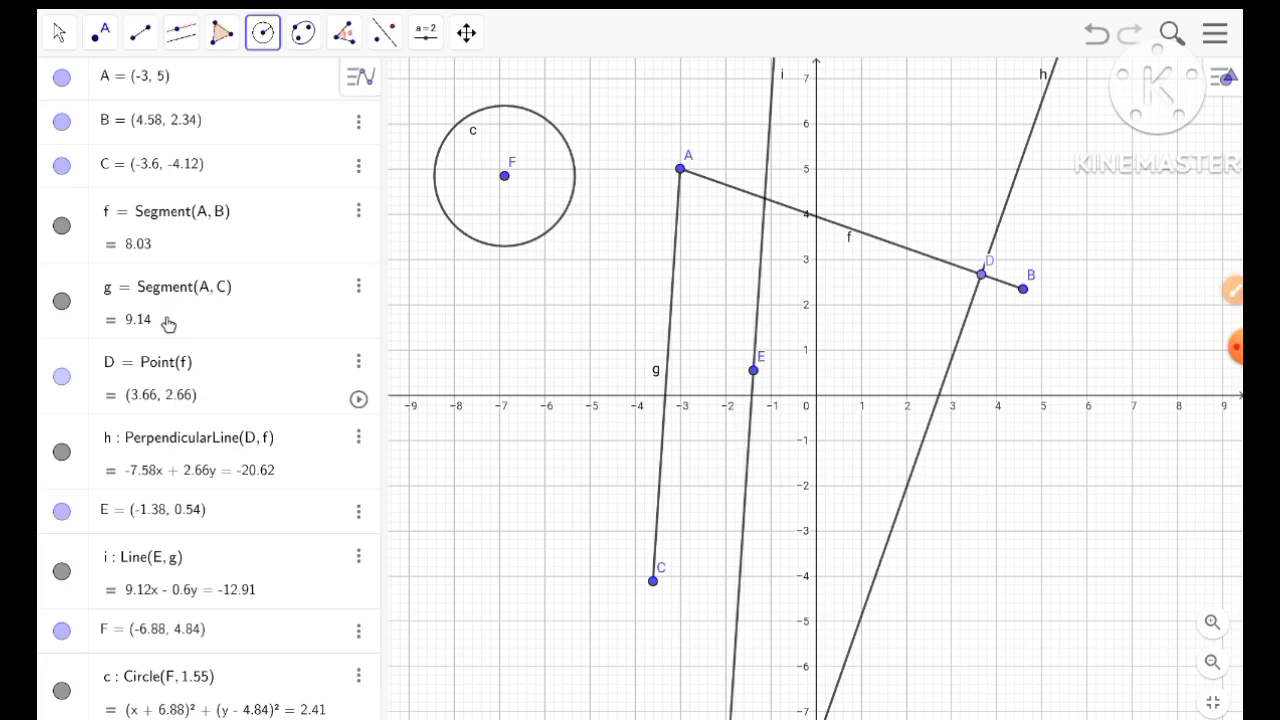
{"action": "scroll", "coordinate": [166, 323], "scroll_direction": "down", "scroll_amount": 1}
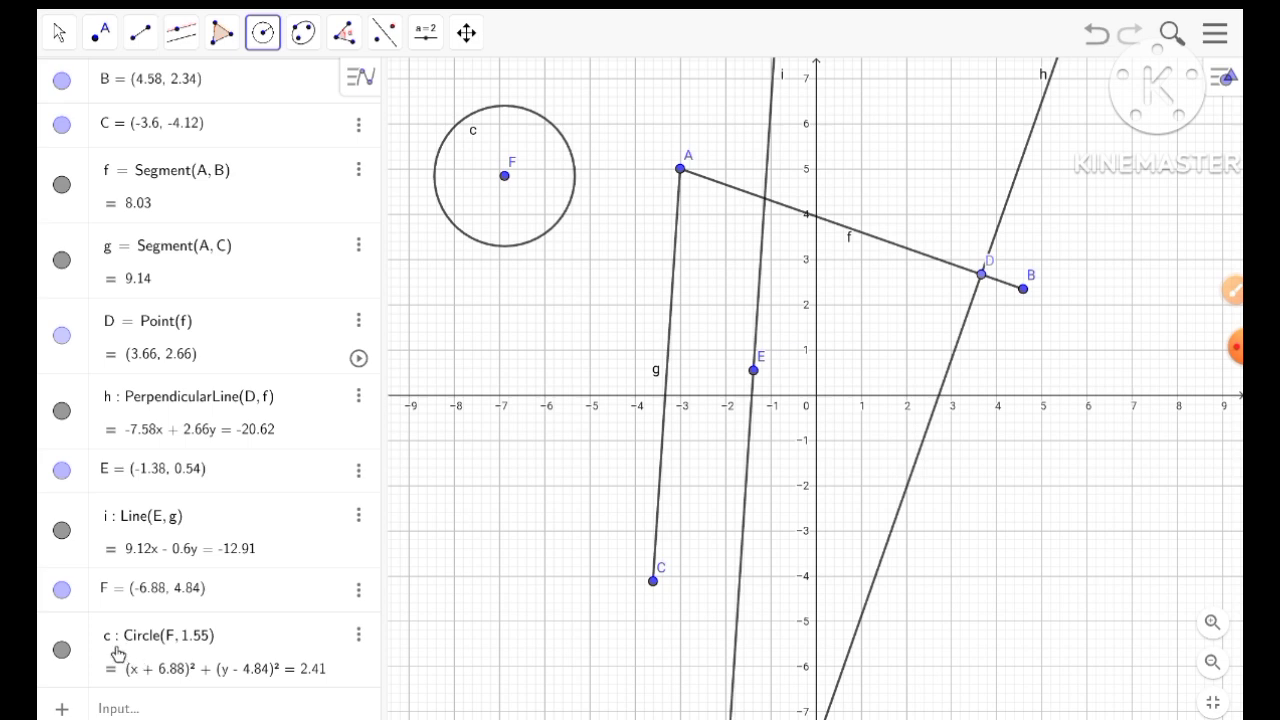
{"action": "left_click", "coordinate": [62, 651]}
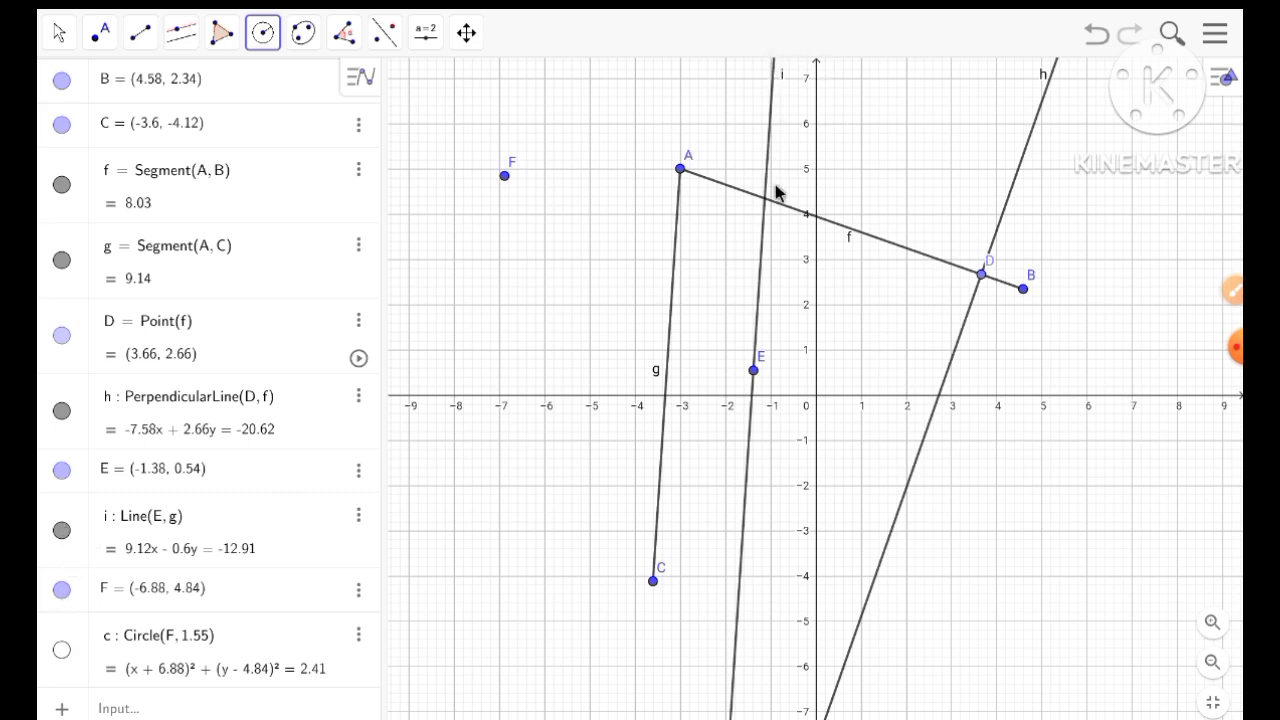
{"action": "left_click", "coordinate": [62, 531]}
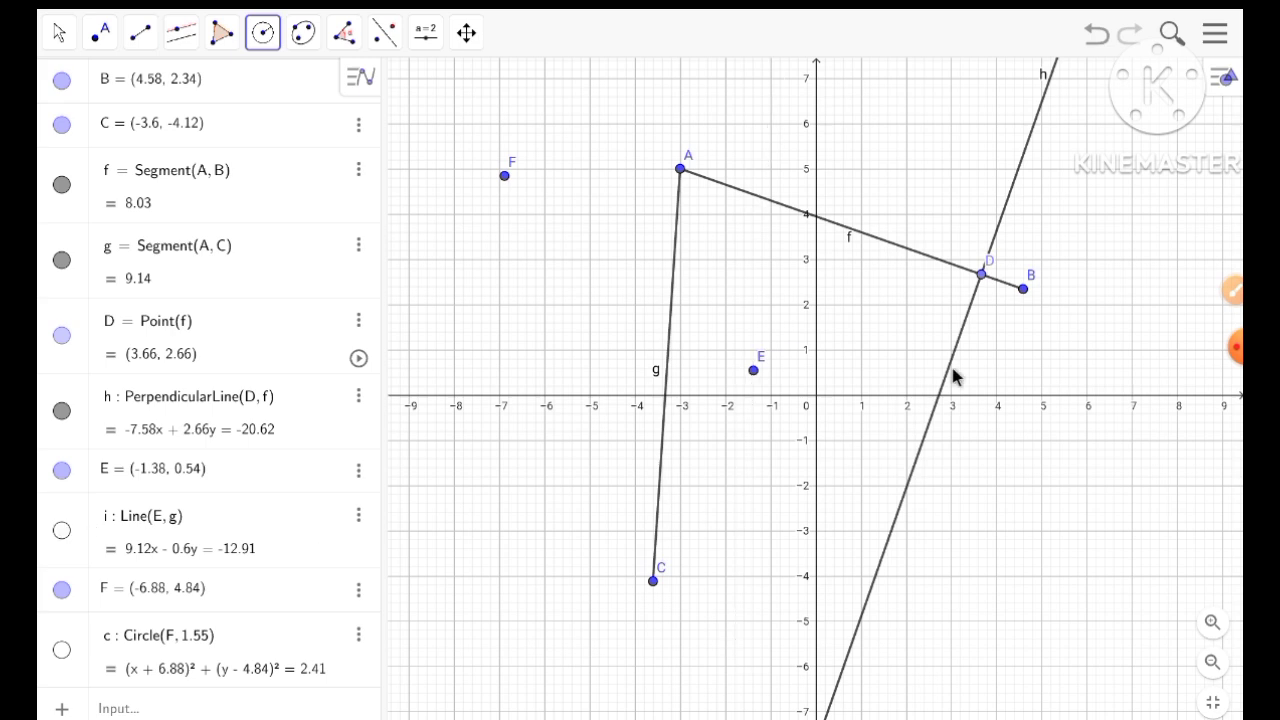
{"action": "left_click", "coordinate": [62, 531]}
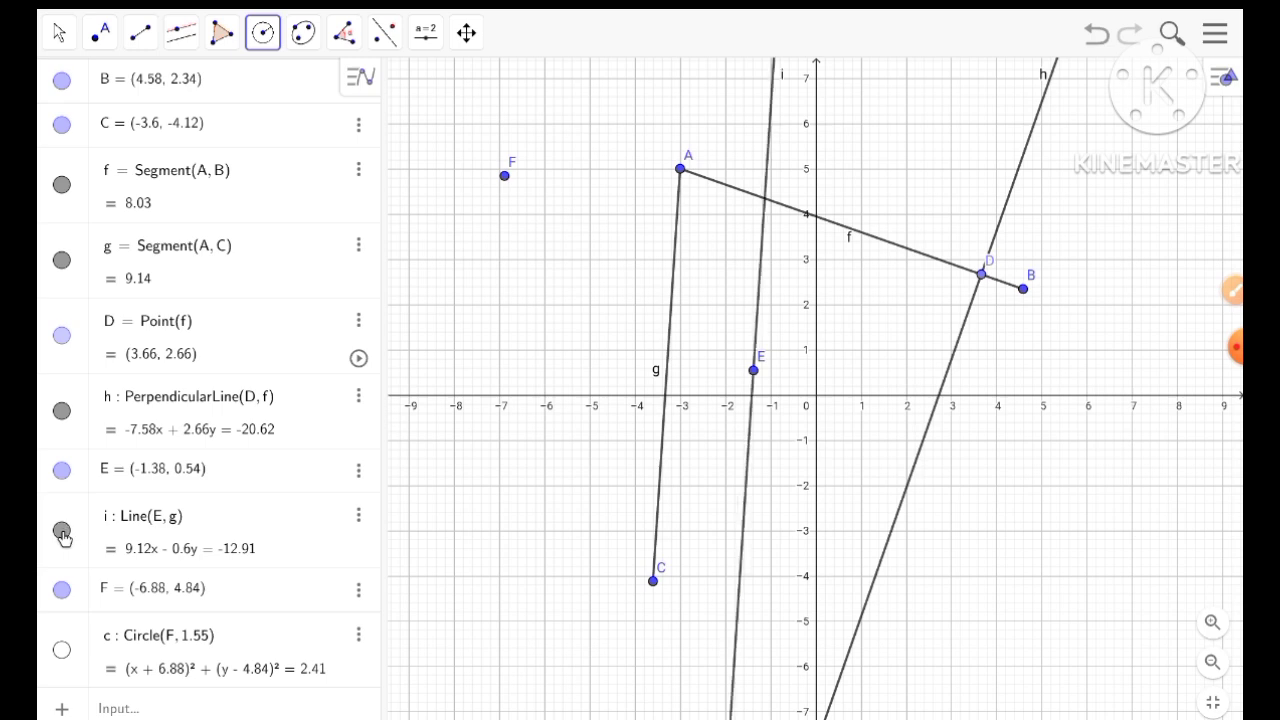
{"action": "left_click", "coordinate": [62, 652]}
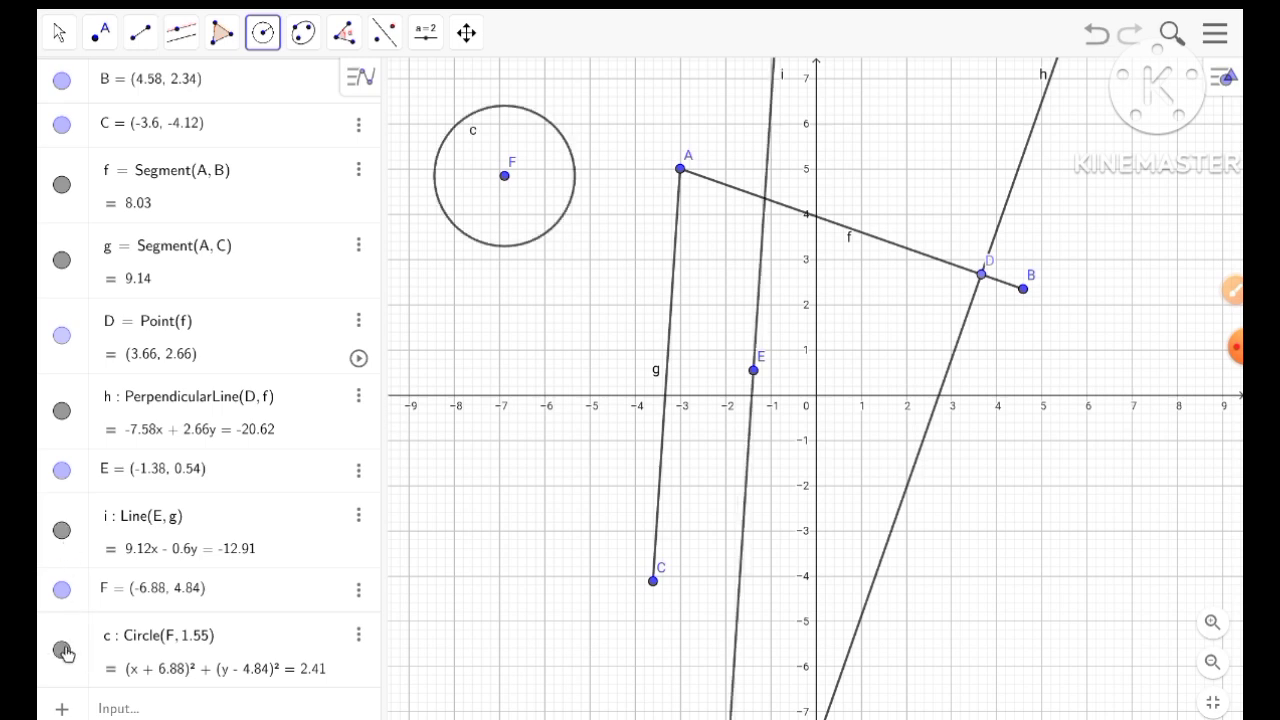
{"action": "left_click", "coordinate": [302, 33]}
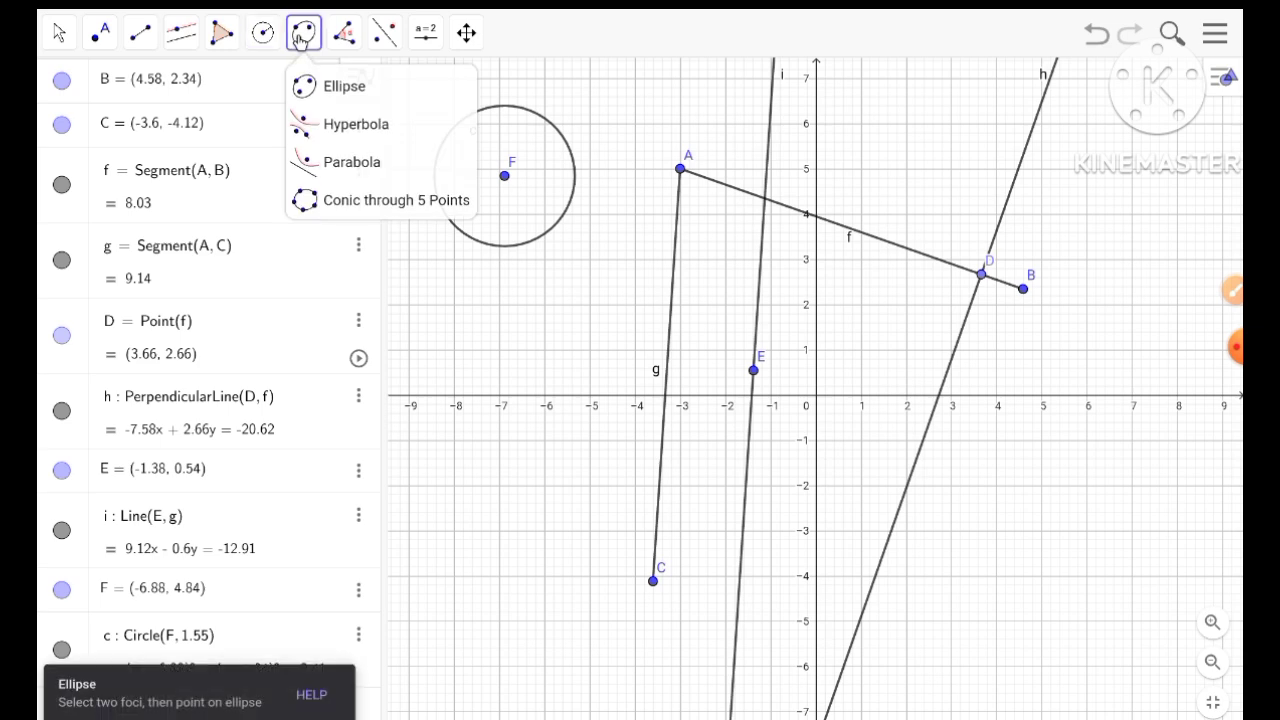
{"action": "left_click", "coordinate": [337, 88]}
{"action": "left_click", "coordinate": [333, 127]}
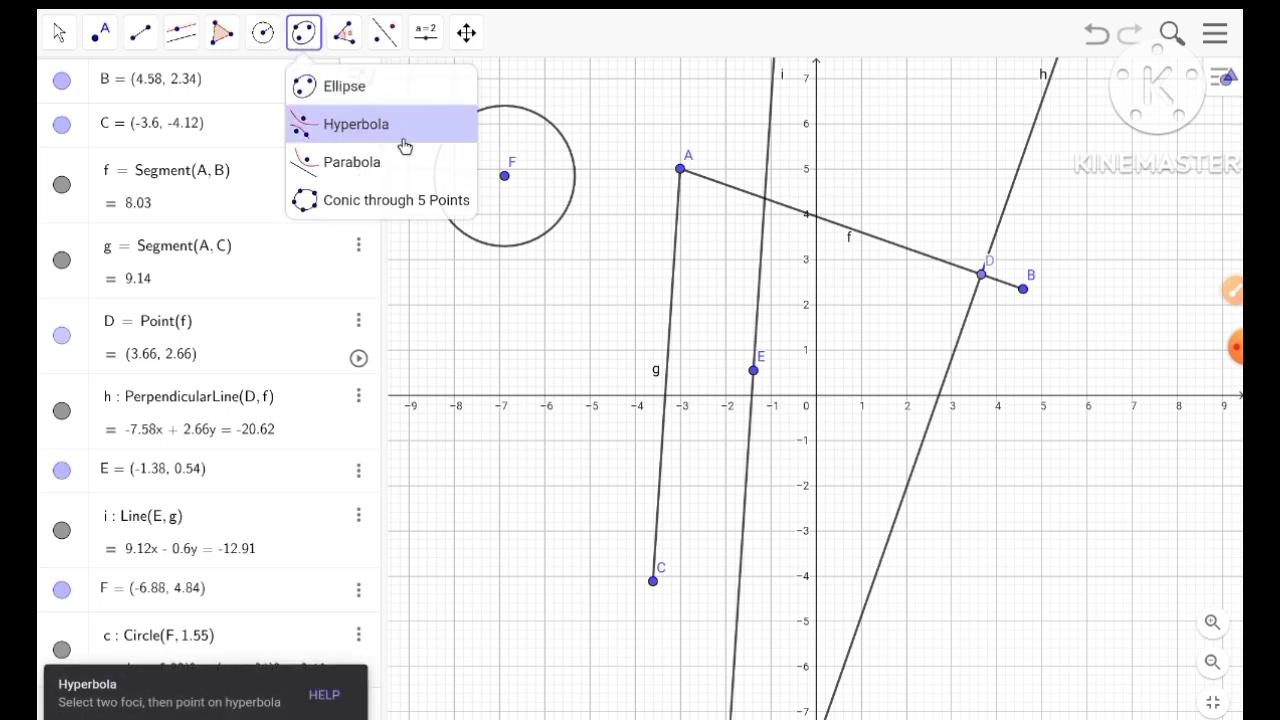
{"action": "left_click", "coordinate": [337, 164]}
{"action": "left_click", "coordinate": [342, 204]}
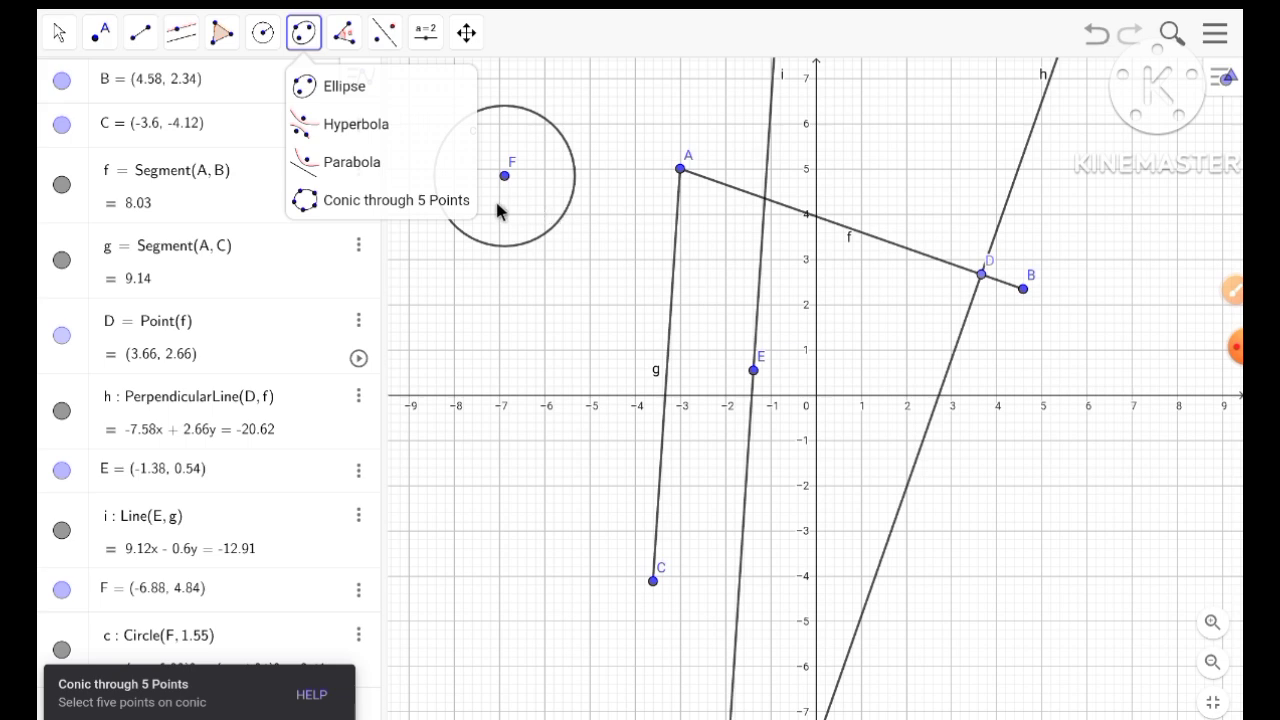
{"action": "left_click", "coordinate": [335, 87]}
Measure the angle CAD at vertex A with the Angle tool, picking points C, A and D
{"action": "mouse_move", "coordinate": [347, 42]}
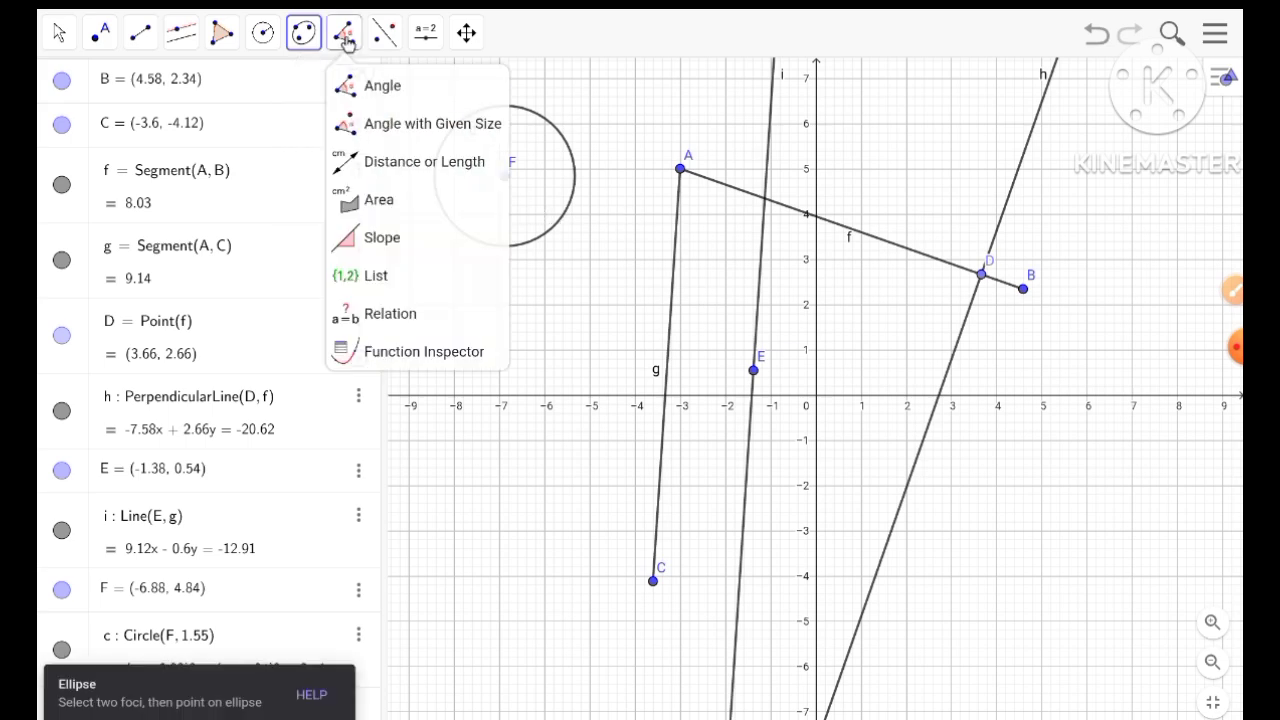
{"action": "left_click", "coordinate": [362, 88]}
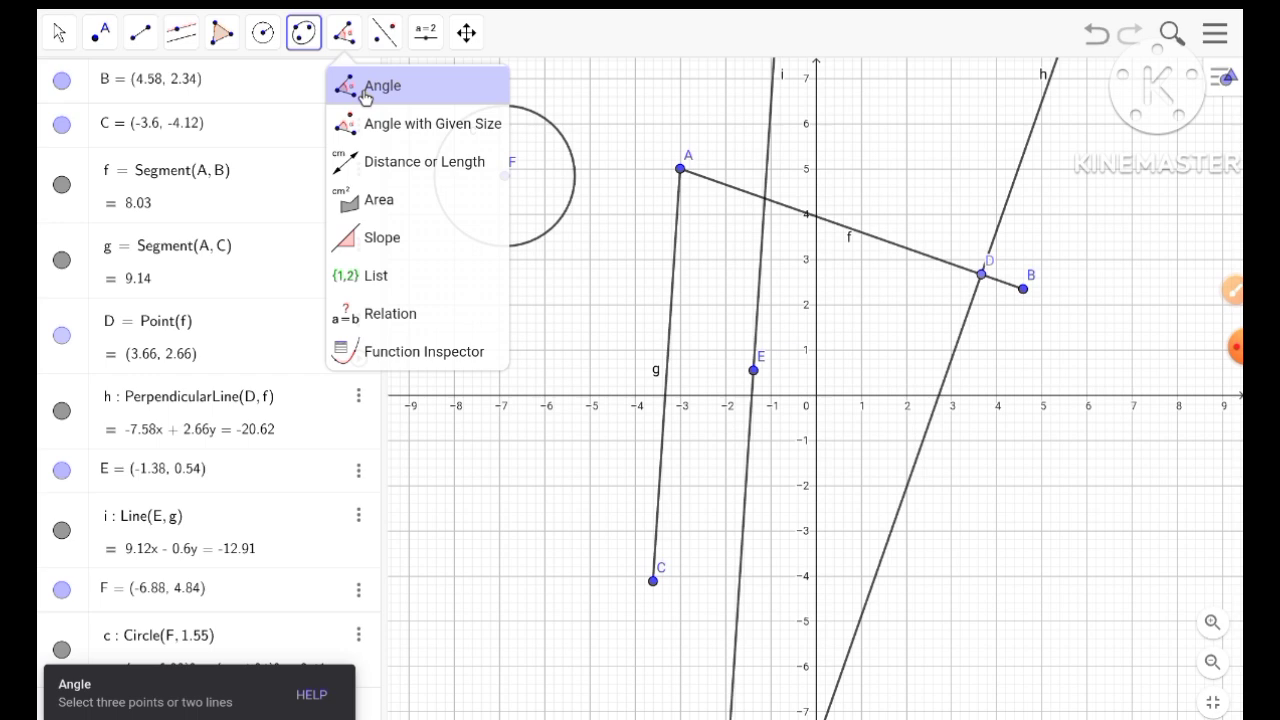
{"action": "left_click", "coordinate": [370, 89]}
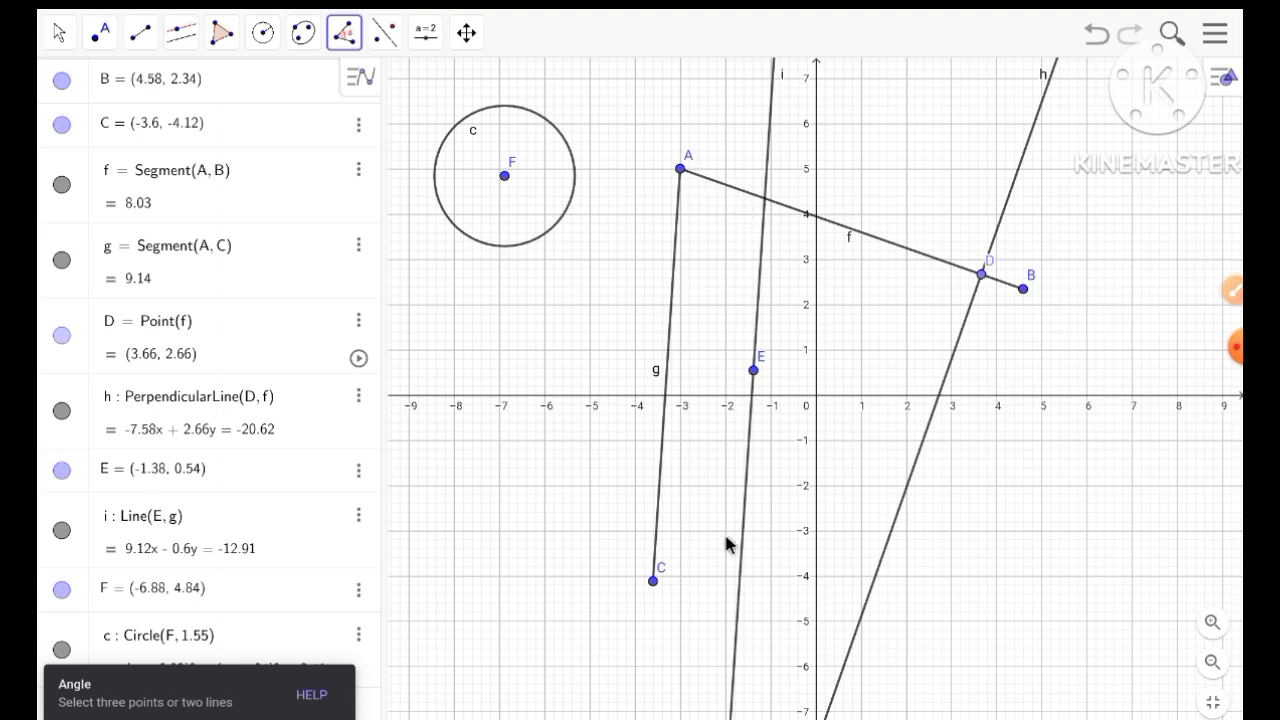
{"action": "left_click", "coordinate": [654, 584]}
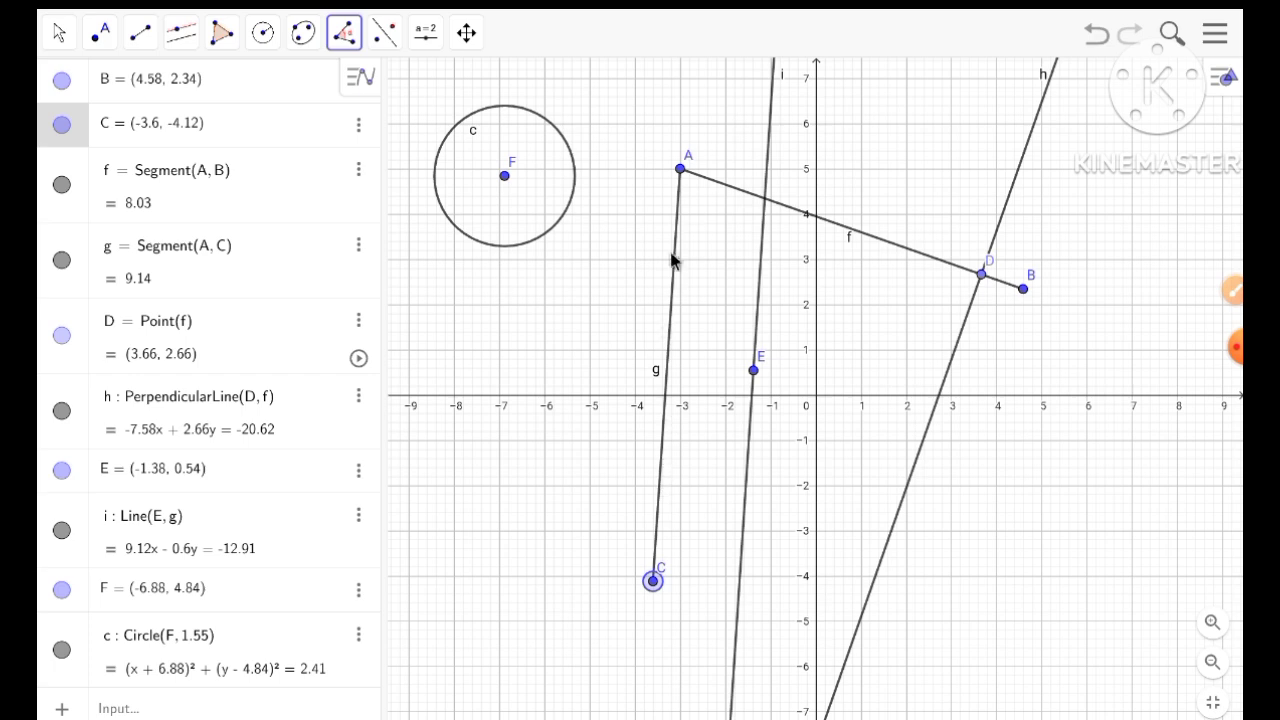
{"action": "left_click", "coordinate": [681, 170]}
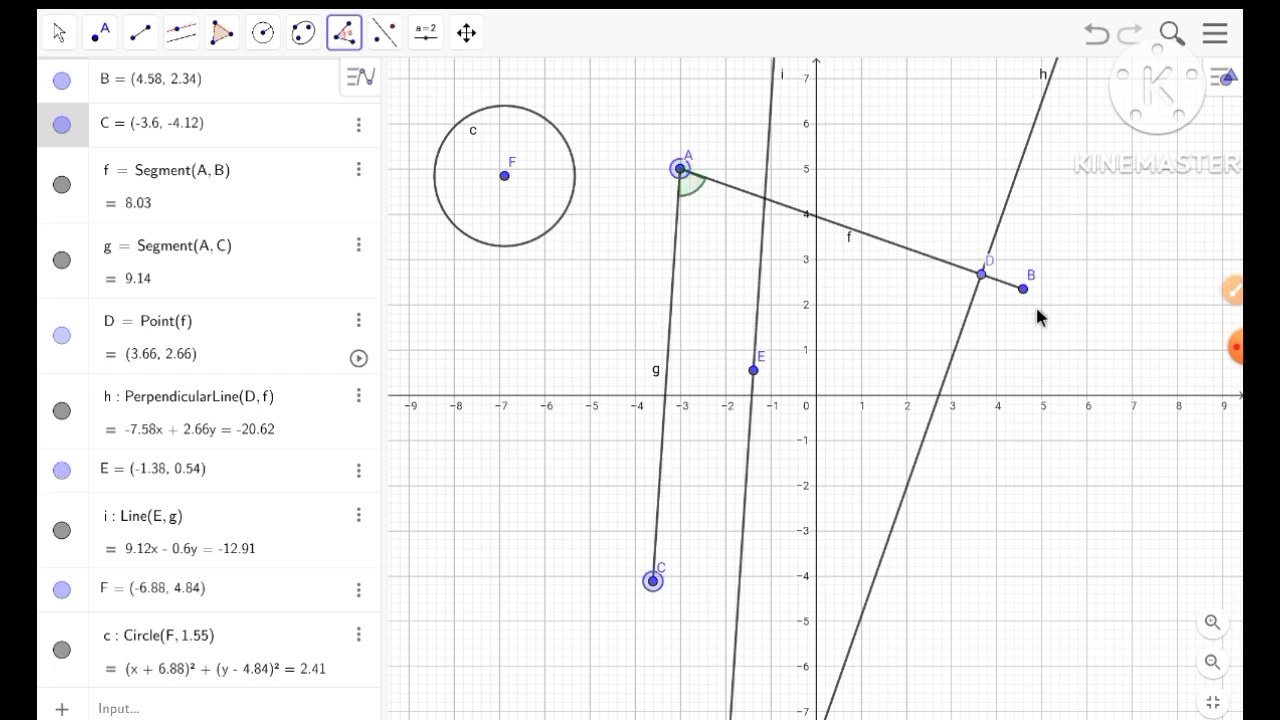
{"action": "left_click", "coordinate": [981, 275]}
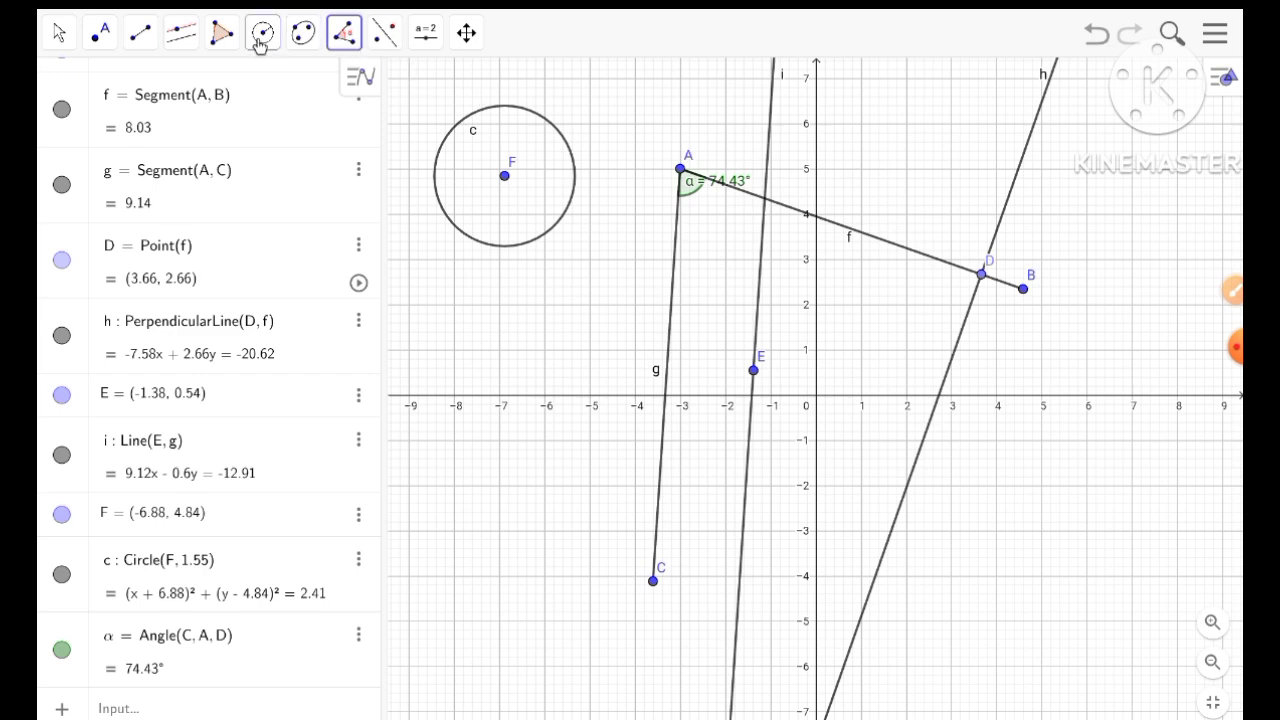
{"action": "left_click", "coordinate": [60, 36]}
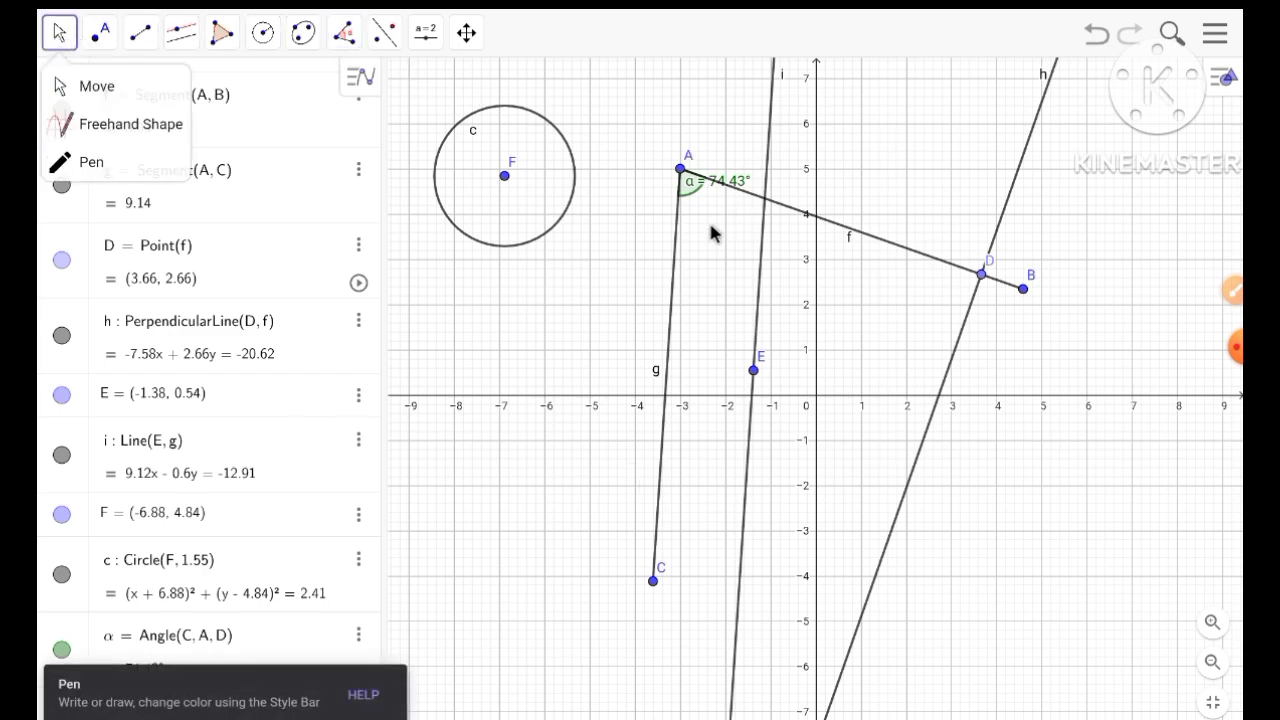
{"action": "left_click", "coordinate": [344, 33]}
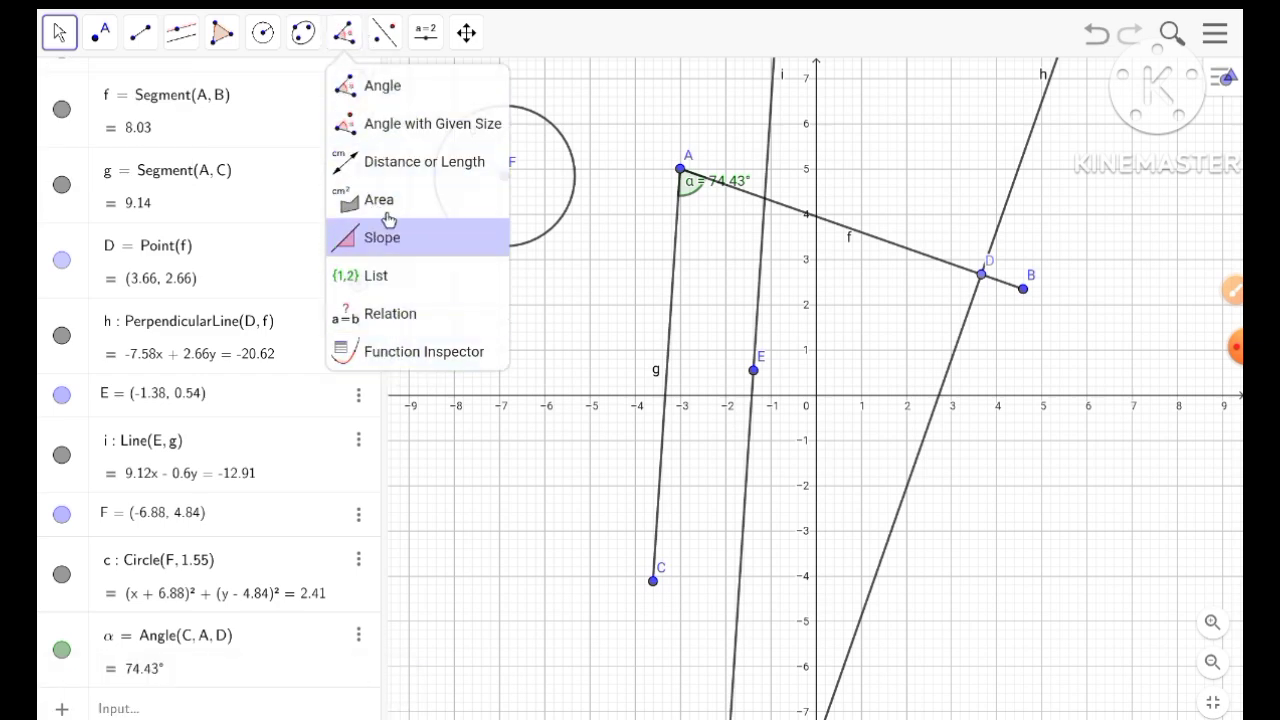
{"action": "left_click", "coordinate": [374, 86]}
Reflect the circle centred at F about the line through E that is parallel to segment AC
{"action": "left_click", "coordinate": [382, 33]}
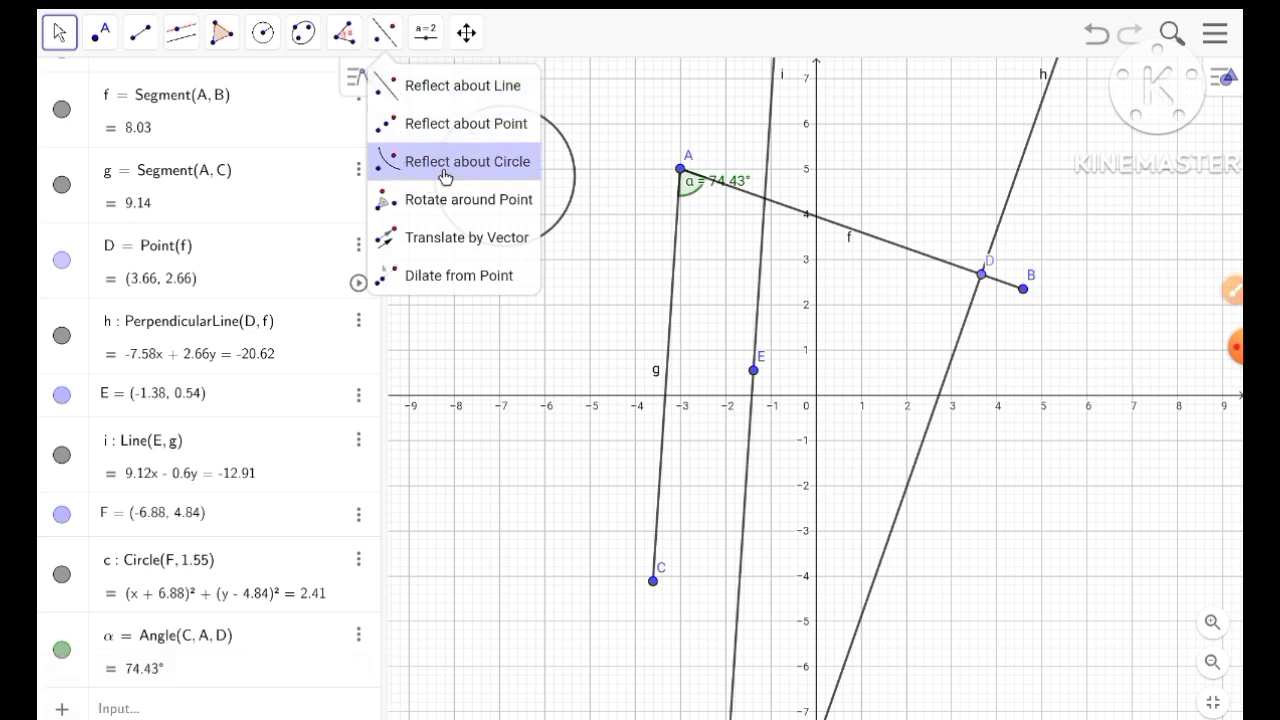
{"action": "left_click", "coordinate": [445, 86]}
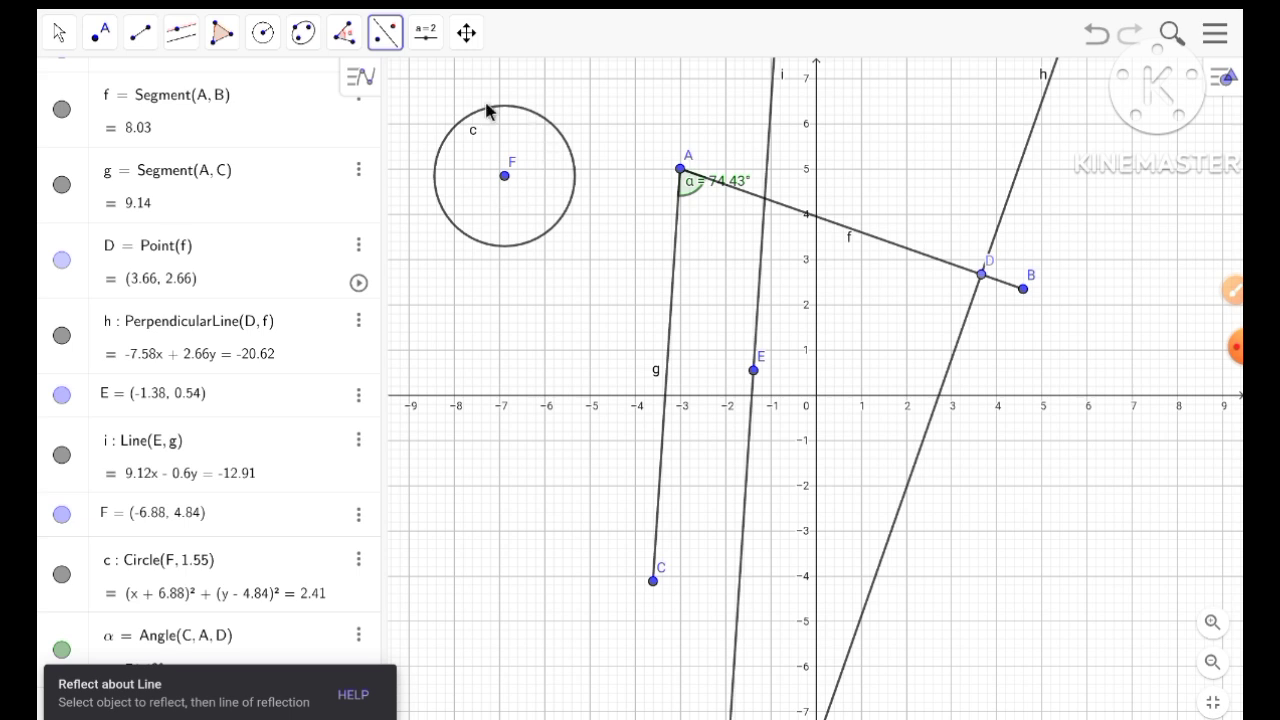
{"action": "left_click", "coordinate": [511, 254]}
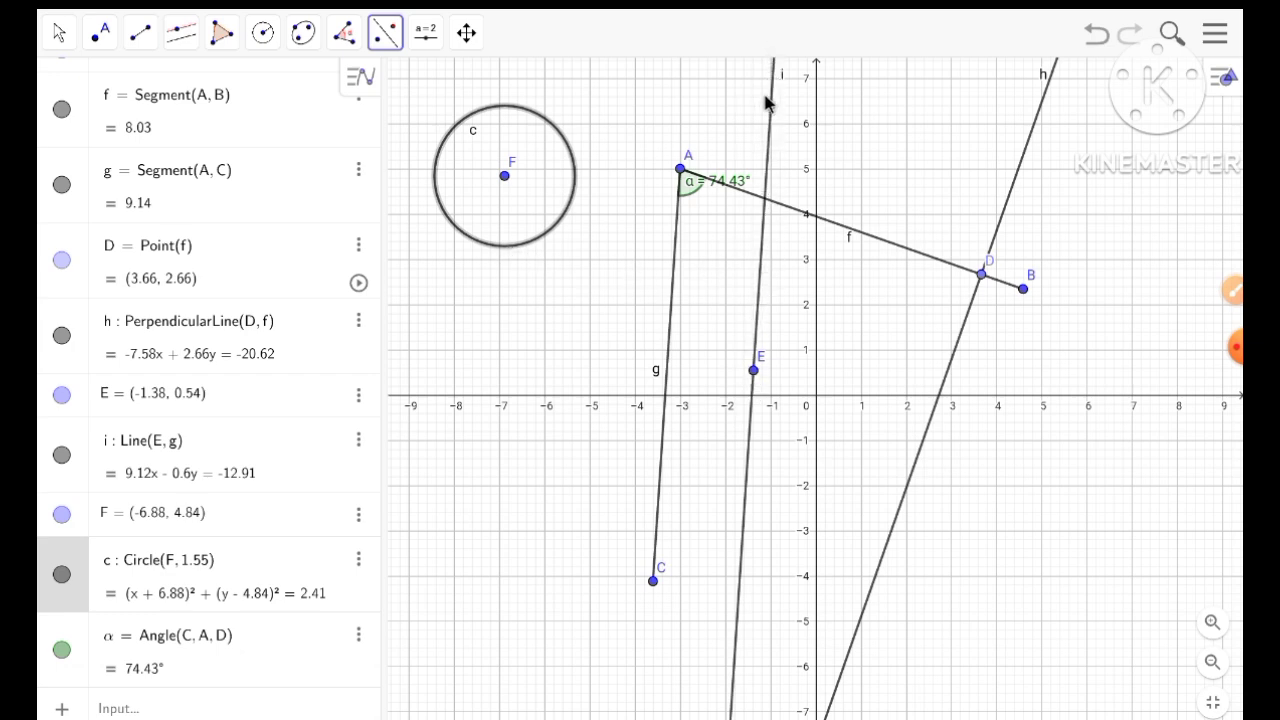
{"action": "left_click", "coordinate": [764, 237]}
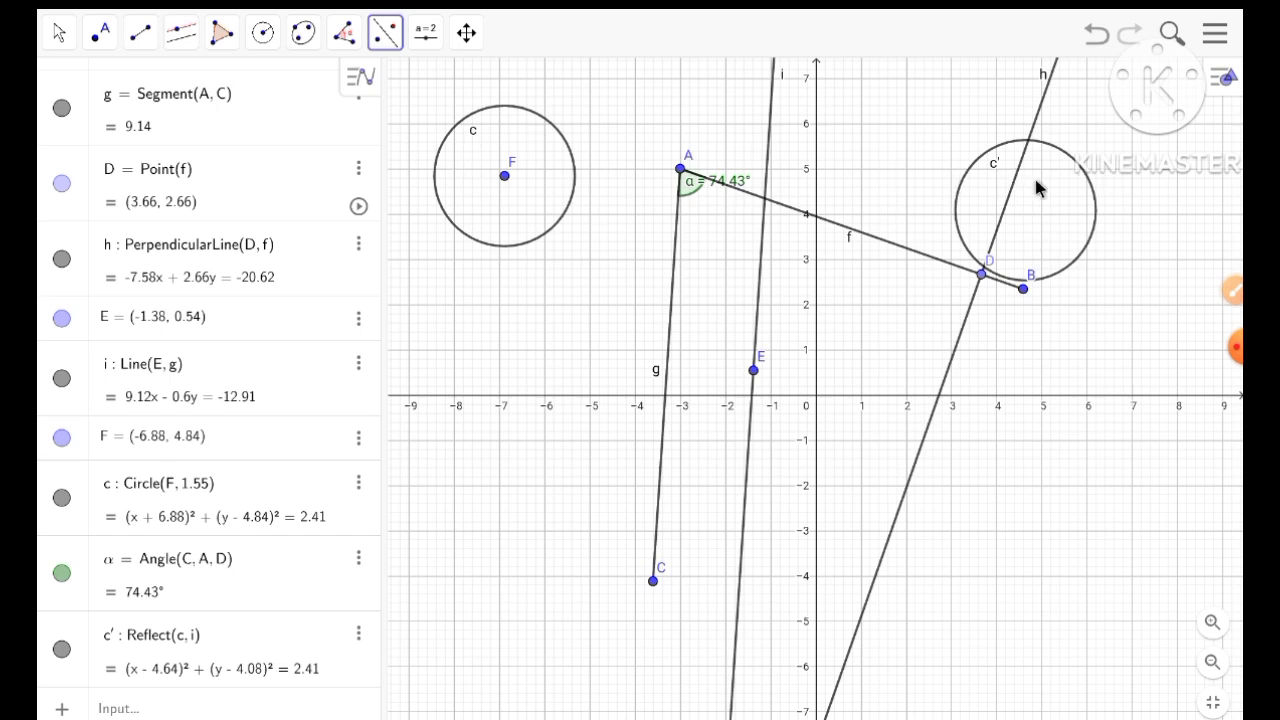
Move the circle's center point F to about (-6.22, 4.32) with the Move tool
{"action": "left_click", "coordinate": [58, 34]}
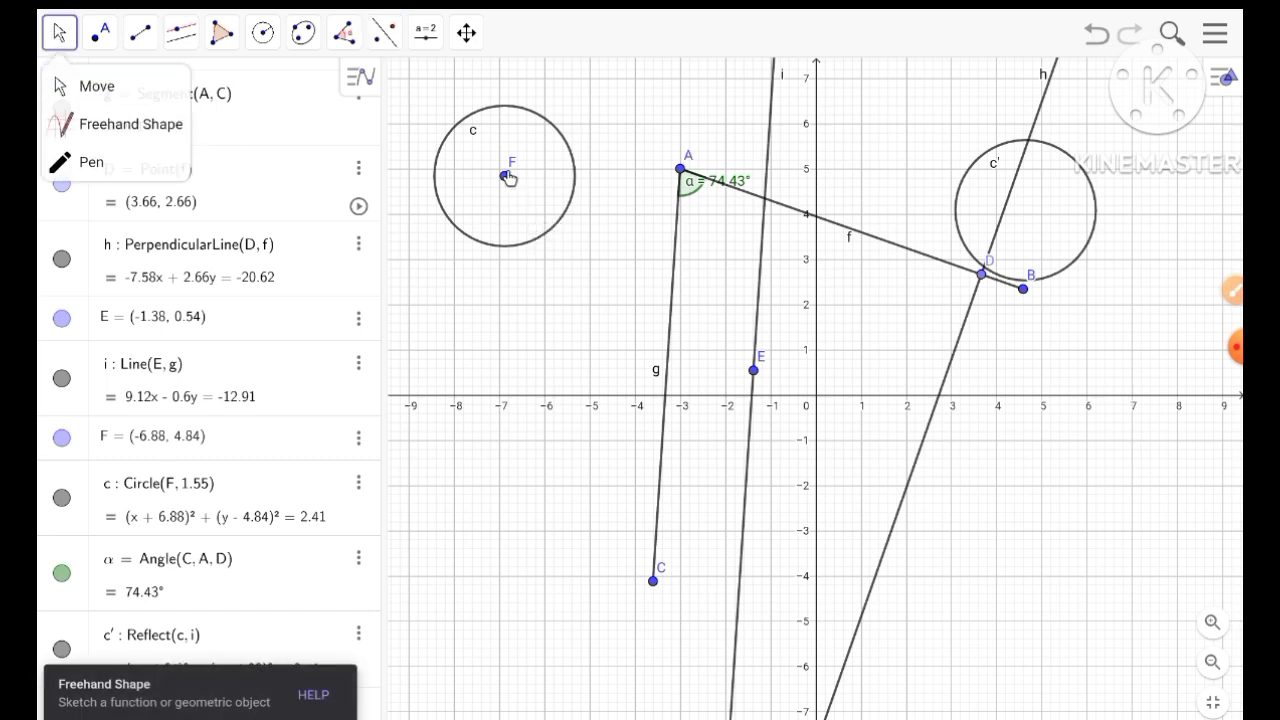
{"action": "left_click_drag", "start_coordinate": [505, 177], "coordinate": [531, 203]}
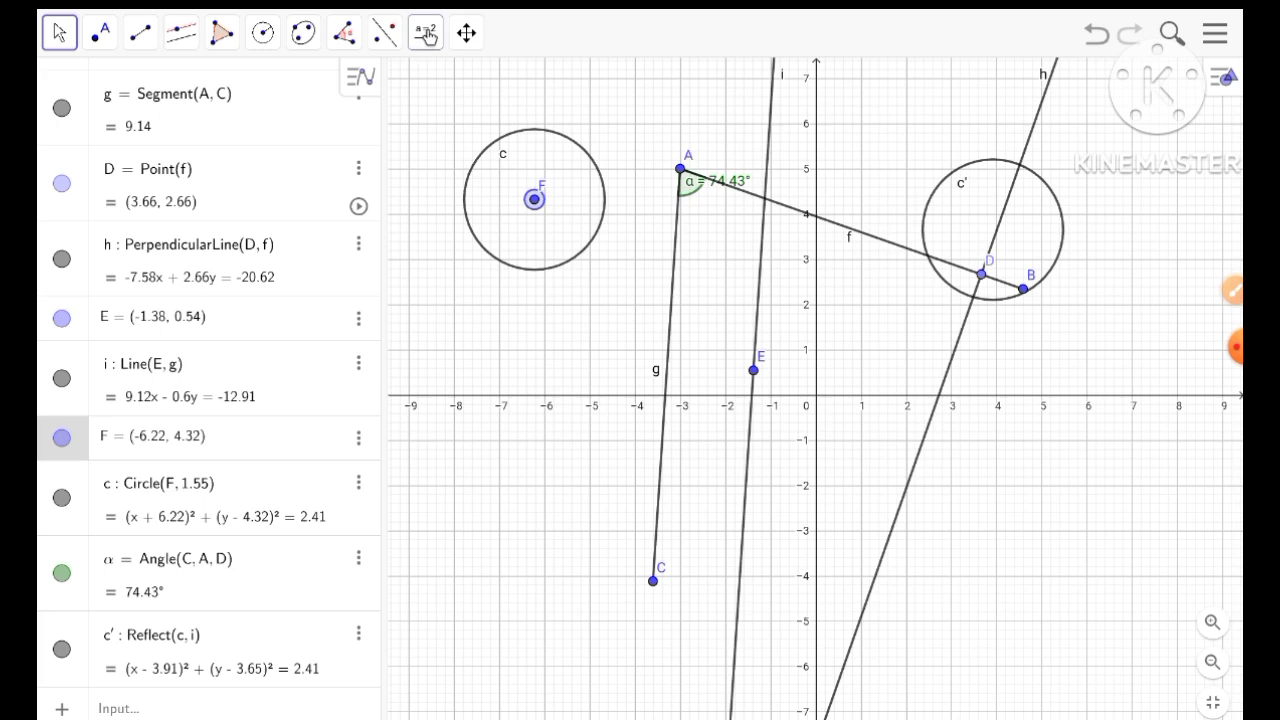
{"action": "left_click", "coordinate": [425, 35]}
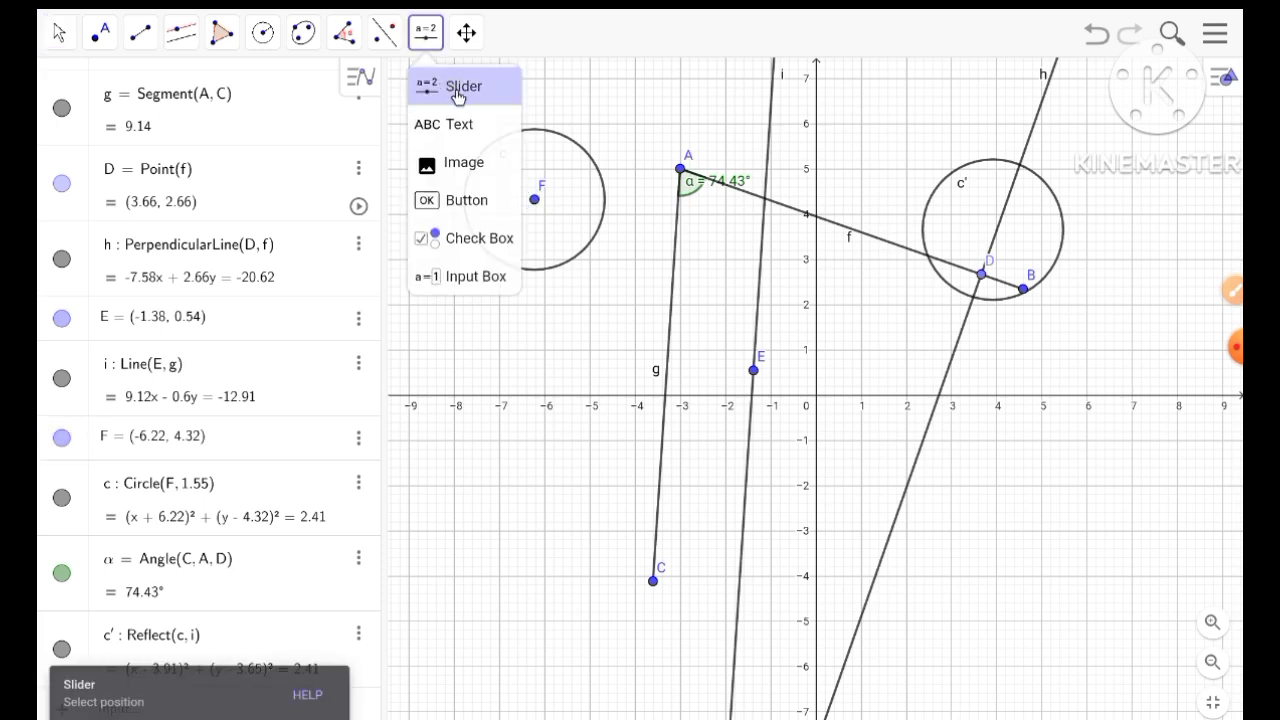
{"action": "left_click", "coordinate": [444, 123]}
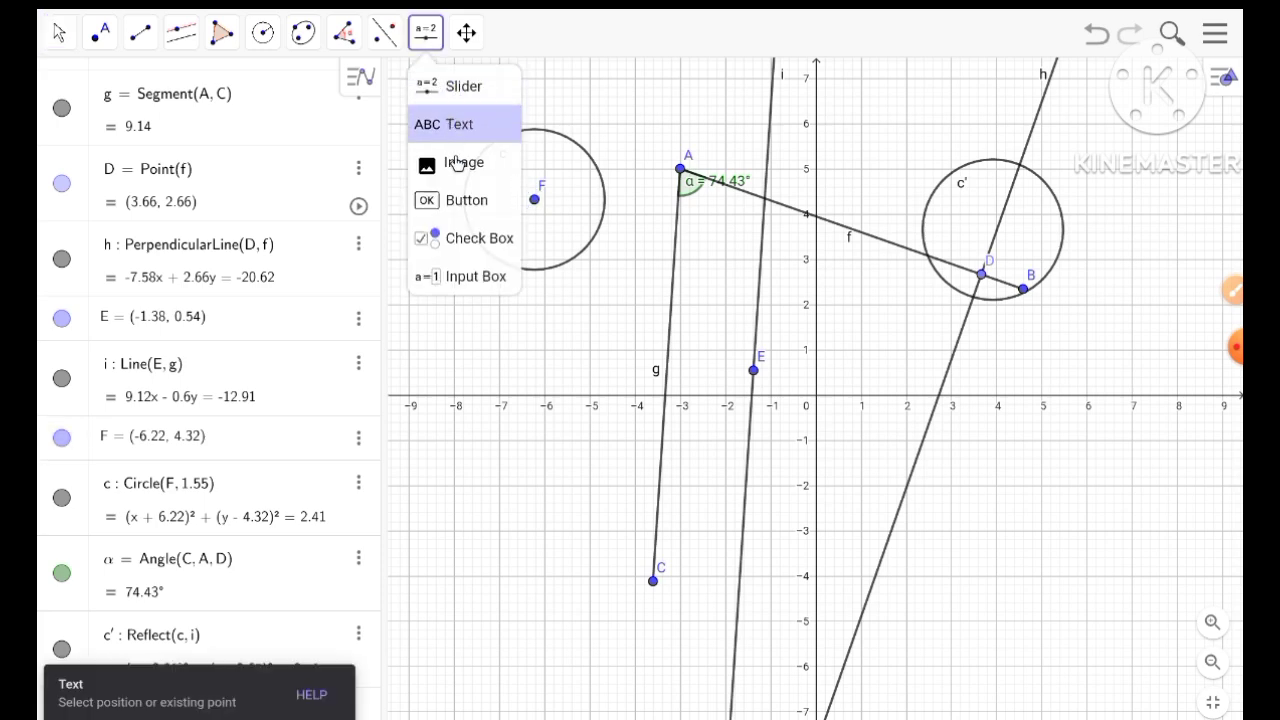
{"action": "left_click", "coordinate": [460, 163]}
{"action": "left_click", "coordinate": [466, 240]}
{"action": "left_click", "coordinate": [466, 272]}
{"action": "left_click", "coordinate": [466, 163]}
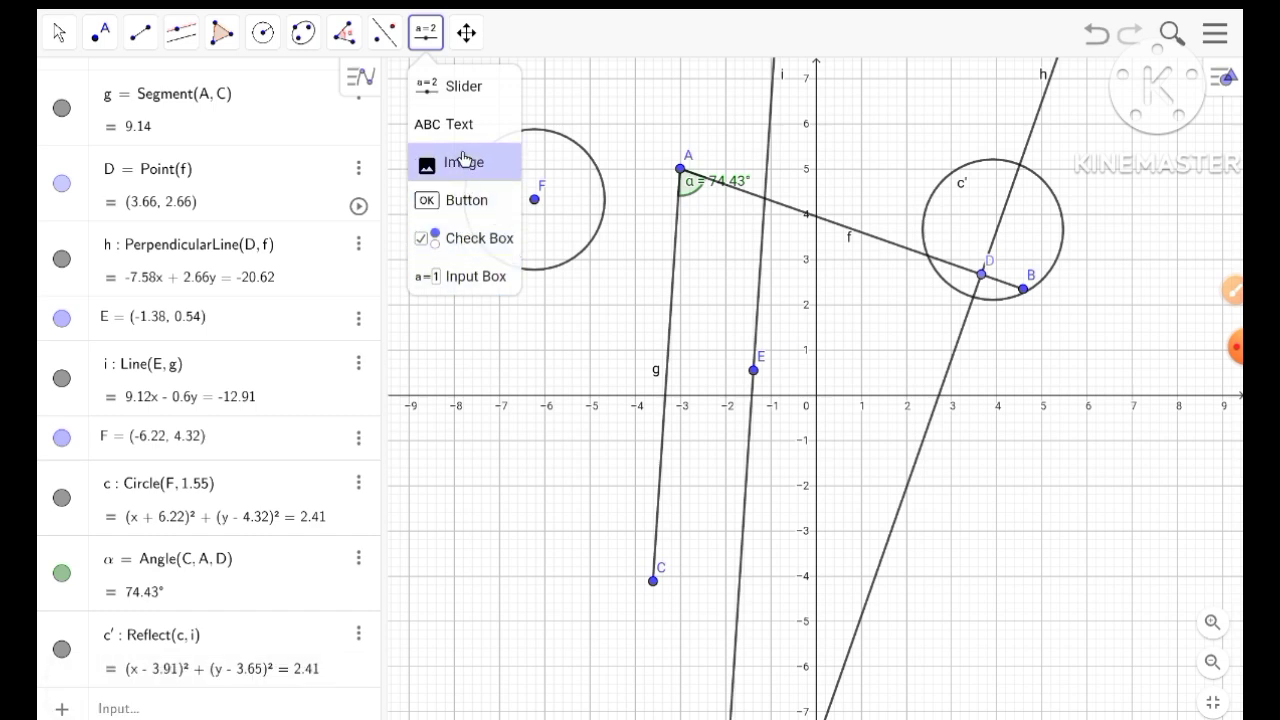
Place a number slider a = 1 with range -5 to 5 below the circle centred at F, using the Slider tool
{"action": "left_click", "coordinate": [463, 88]}
{"action": "left_click", "coordinate": [462, 94]}
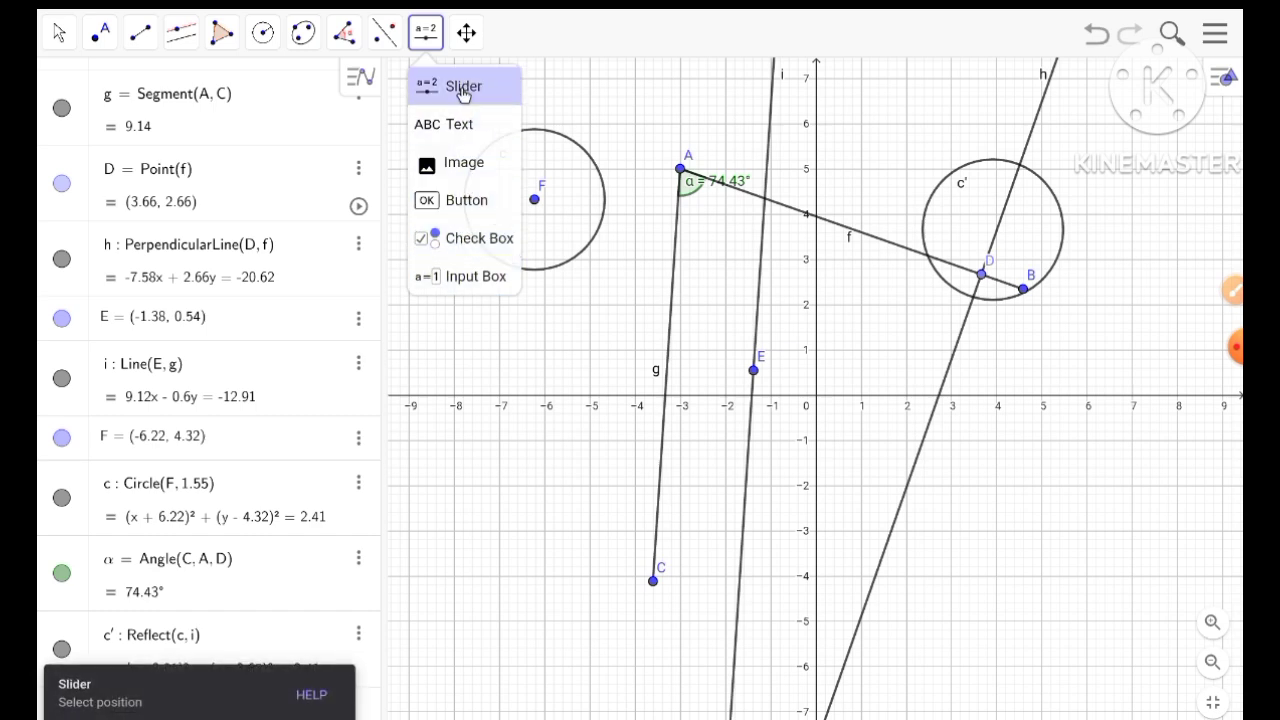
{"action": "left_click", "coordinate": [462, 92]}
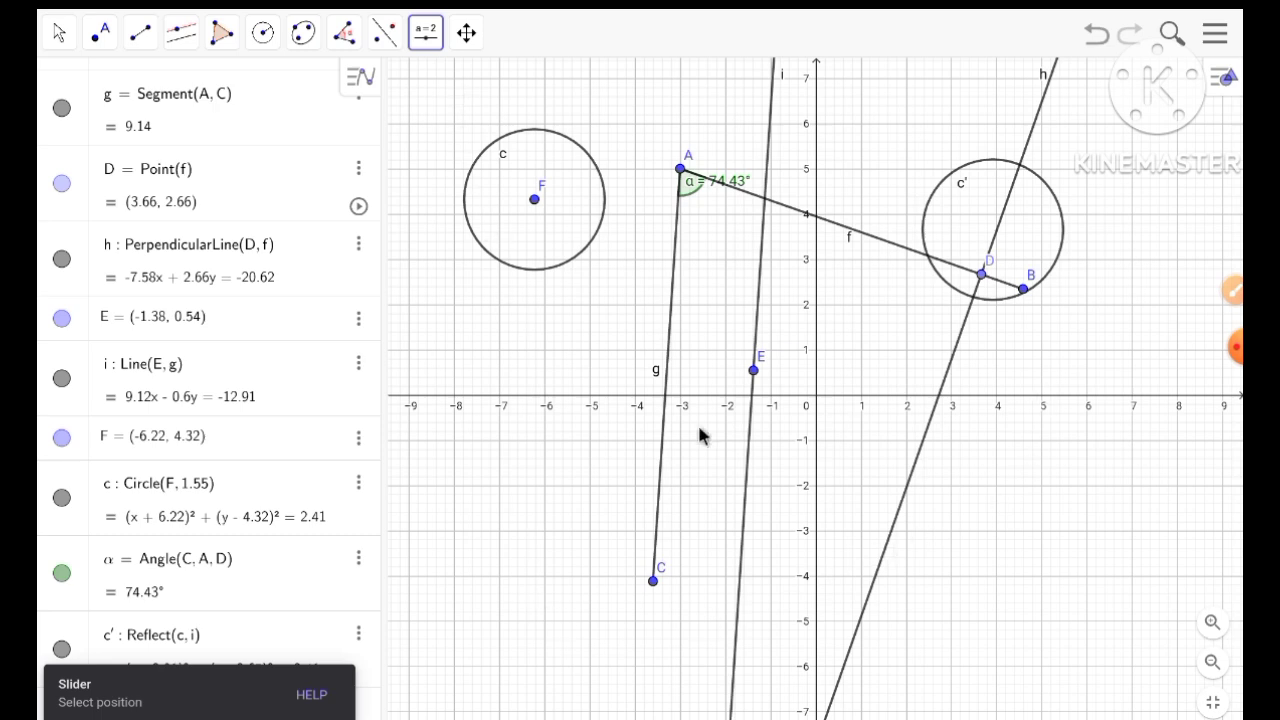
{"action": "left_click", "coordinate": [467, 456]}
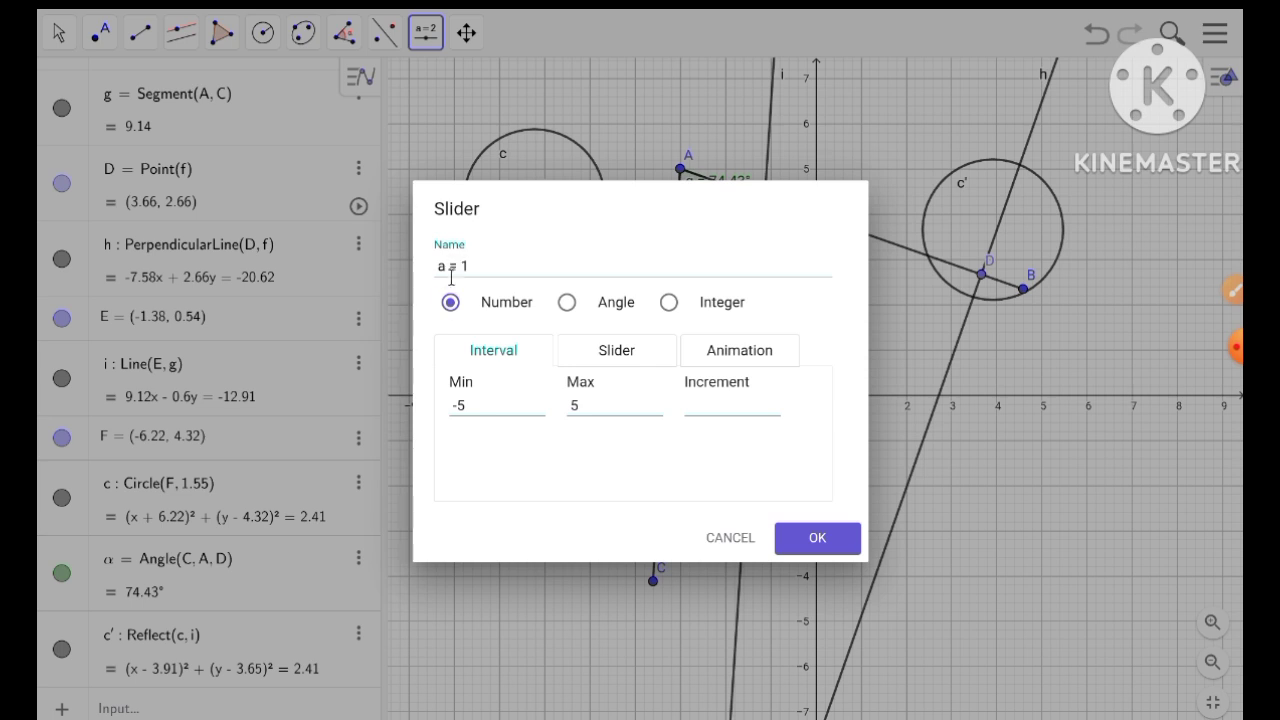
{"action": "left_click", "coordinate": [566, 303]}
{"action": "left_click", "coordinate": [669, 304]}
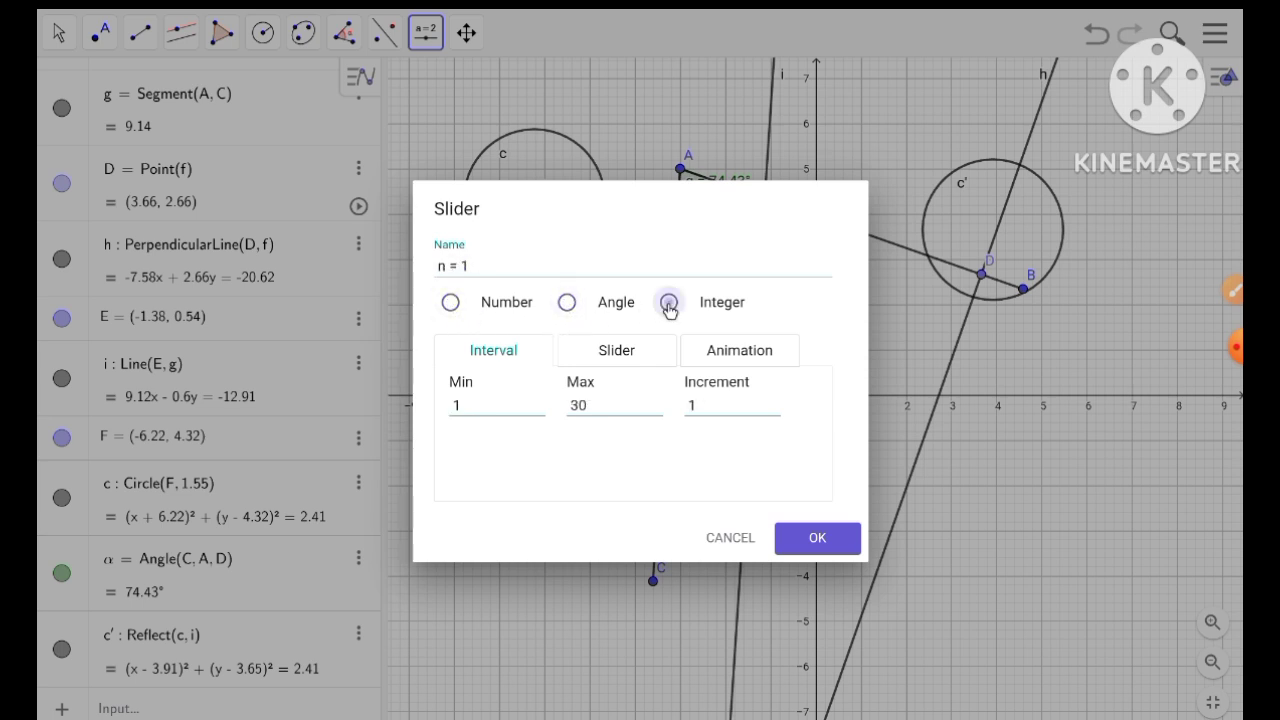
{"action": "left_click", "coordinate": [451, 305]}
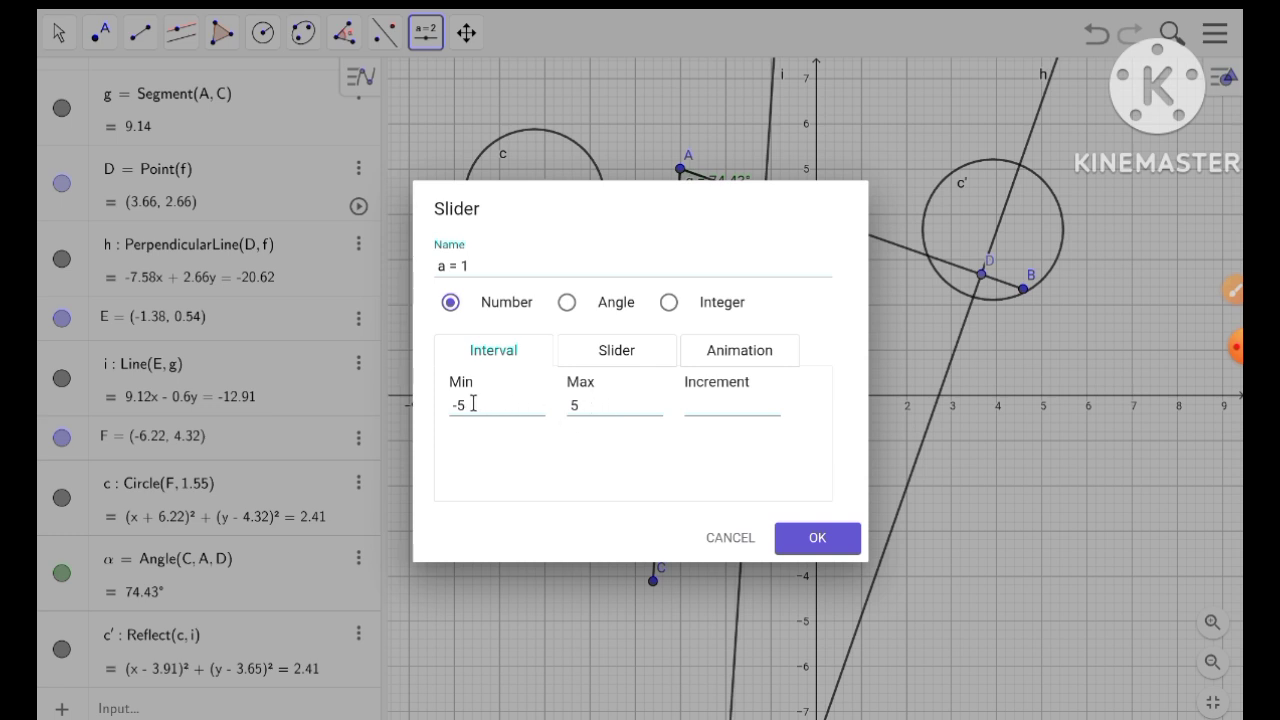
{"action": "left_click", "coordinate": [815, 538]}
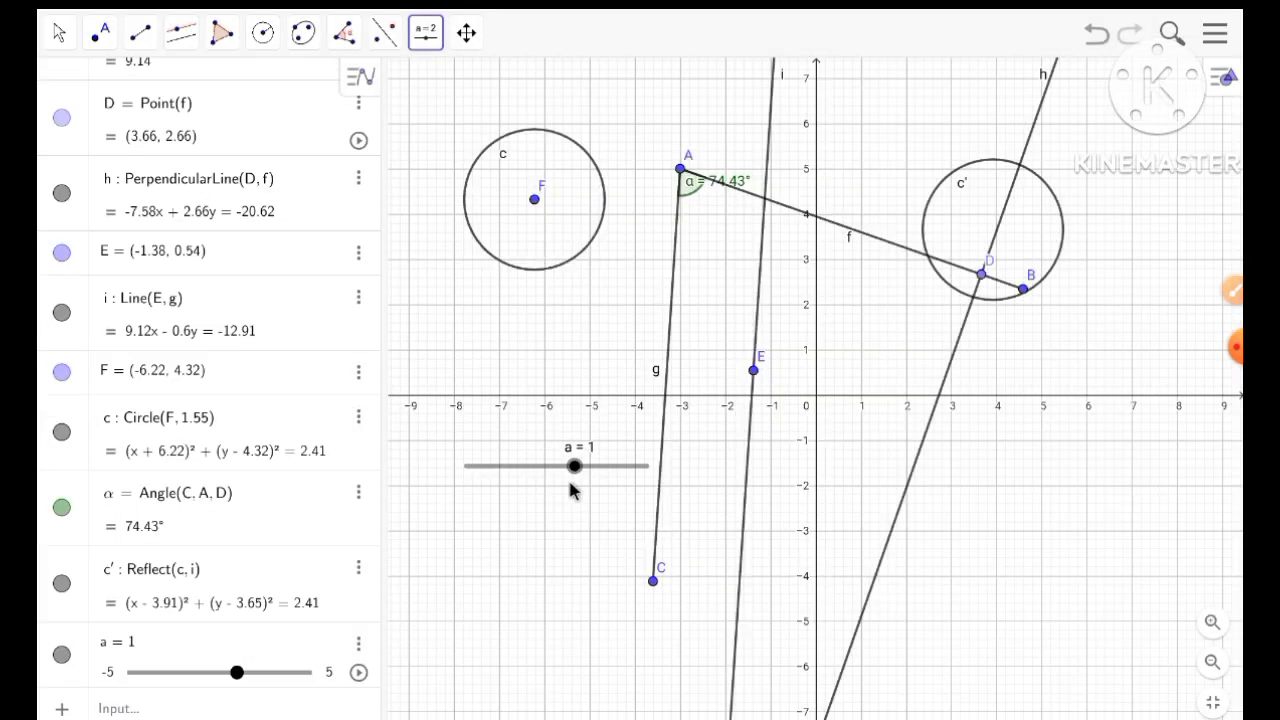
Move slider a to about -3.1 and on to 3.6, and switch back to the Move tool
{"action": "left_click_drag", "start_coordinate": [575, 470], "coordinate": [501, 468]}
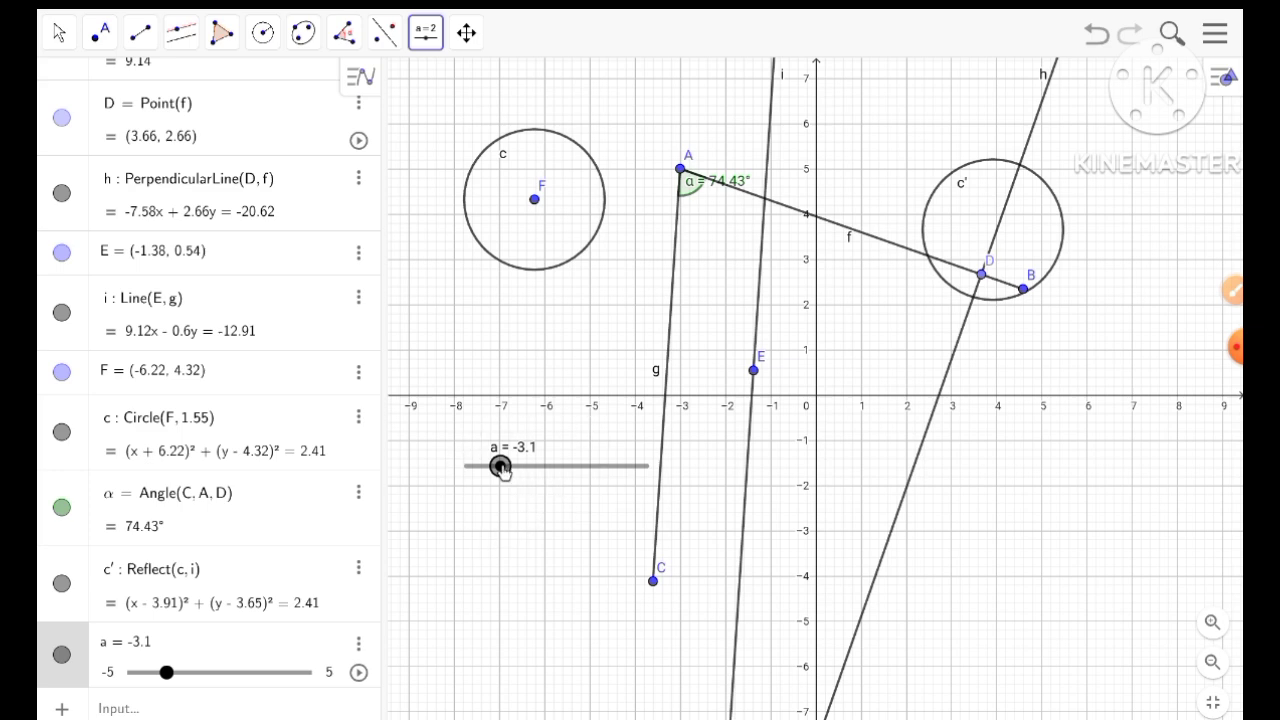
{"action": "left_click_drag", "start_coordinate": [500, 468], "coordinate": [620, 466]}
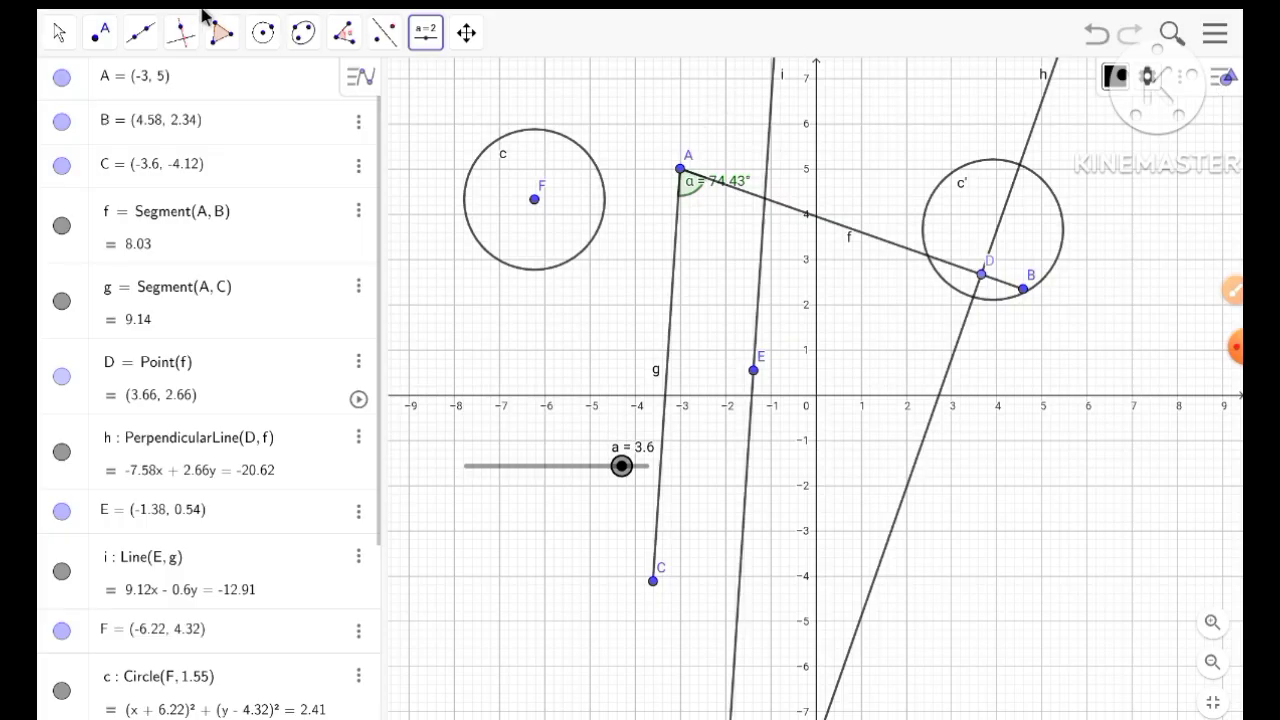
{"action": "left_click", "coordinate": [60, 33]}
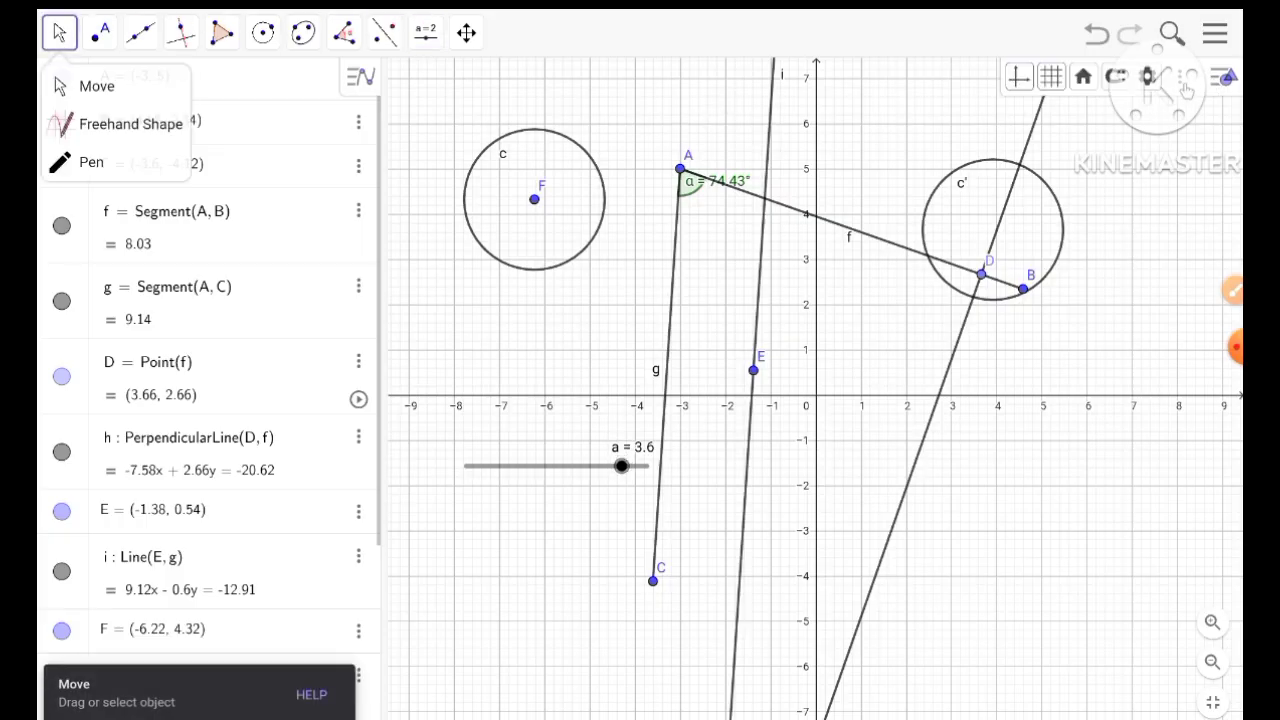
Hide the coordinate axes and remove the grid from the graphics view
{"action": "left_click", "coordinate": [1019, 77]}
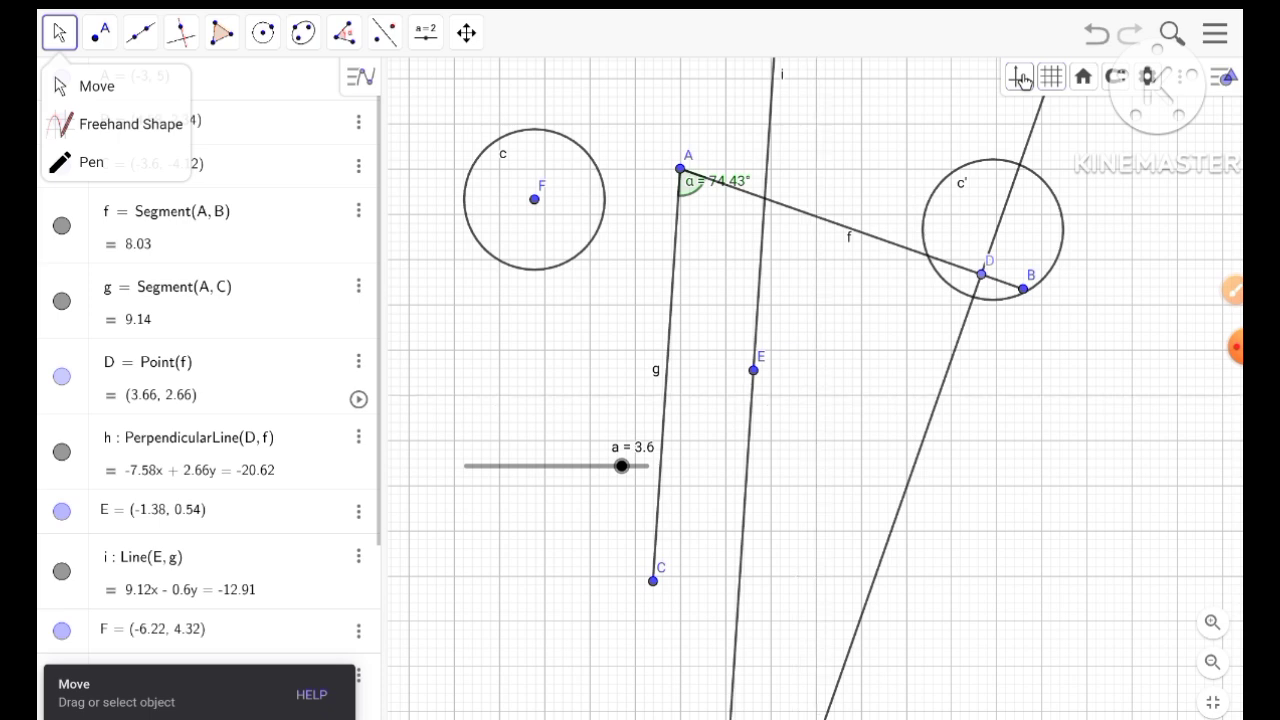
{"action": "left_click", "coordinate": [1019, 77]}
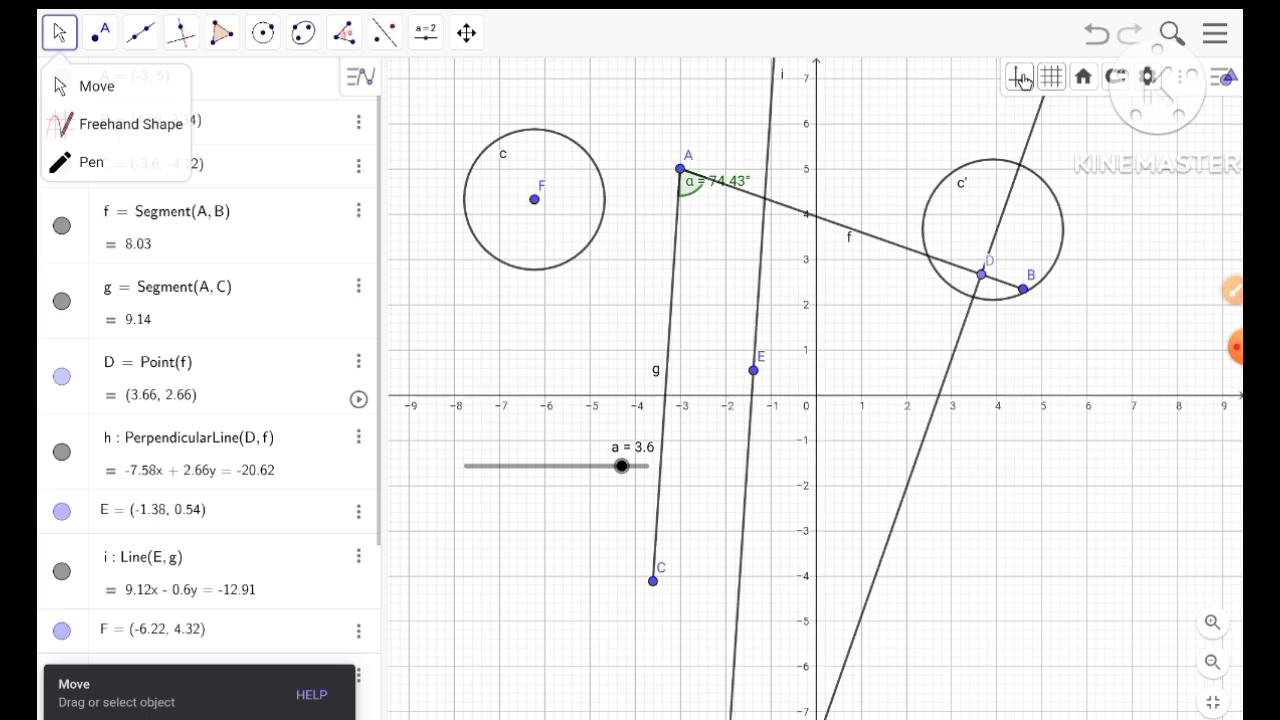
{"action": "left_click", "coordinate": [1020, 78]}
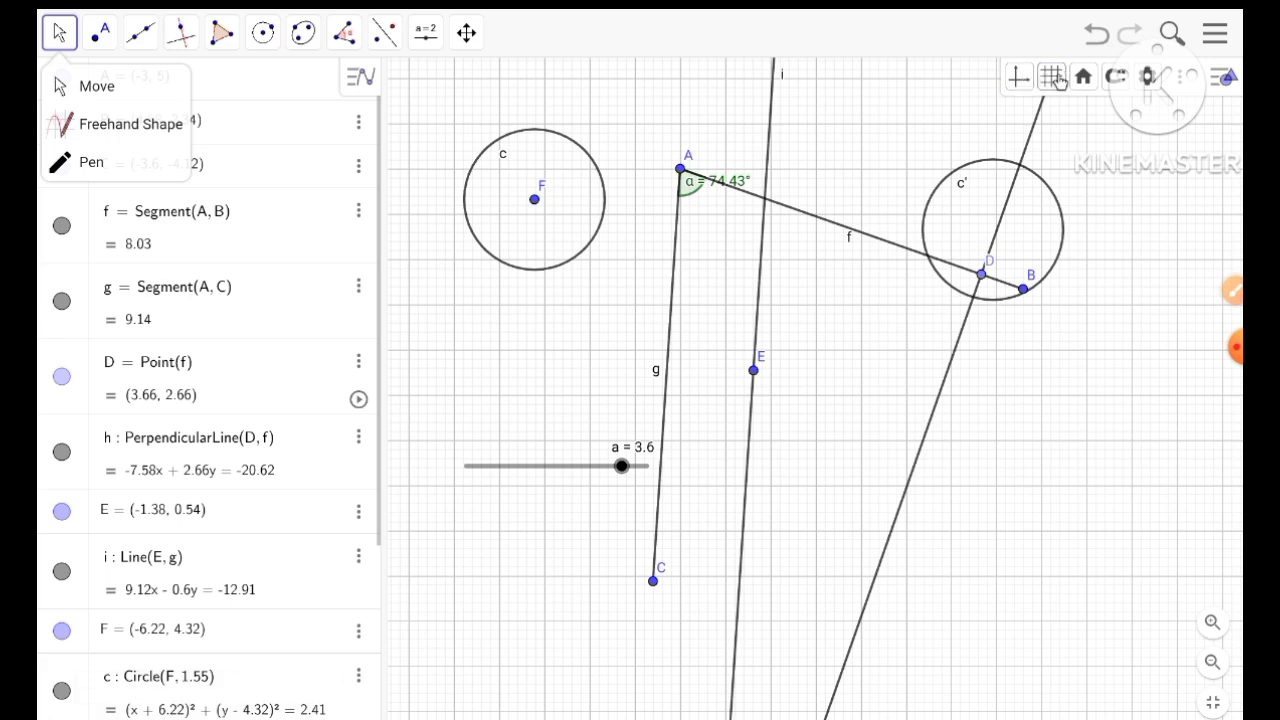
{"action": "left_click", "coordinate": [1053, 78]}
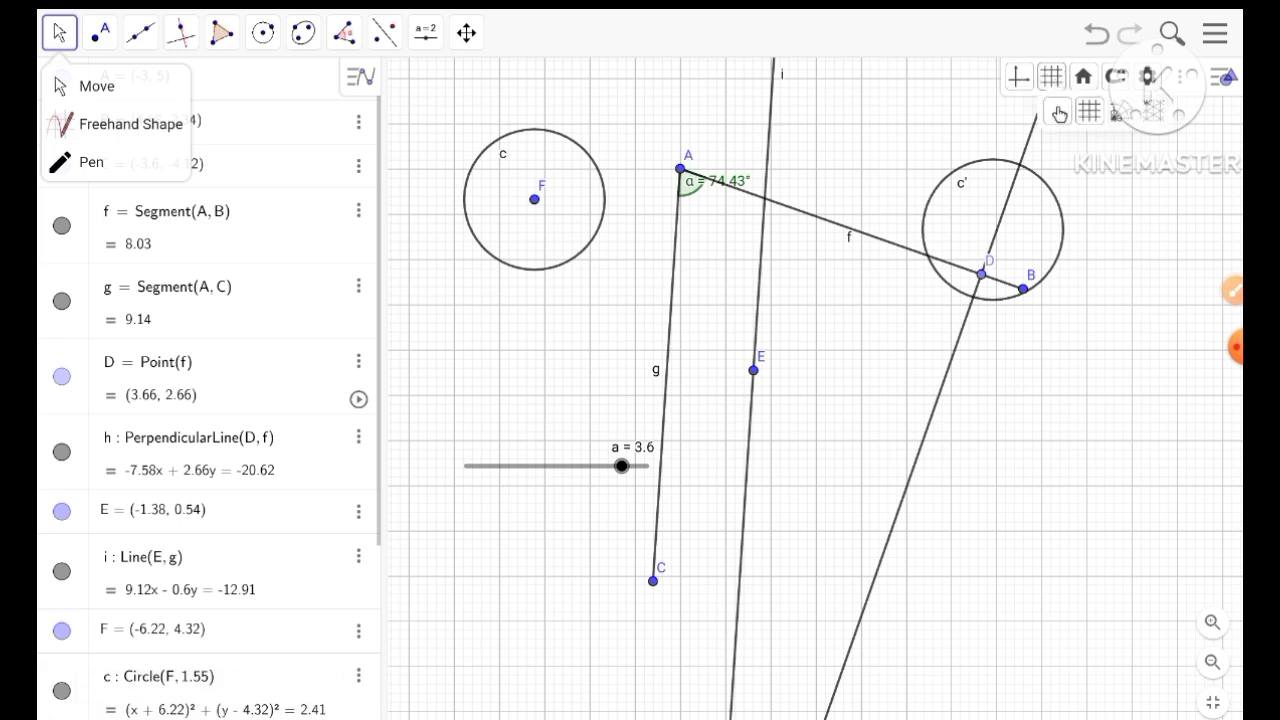
{"action": "left_click", "coordinate": [1060, 113]}
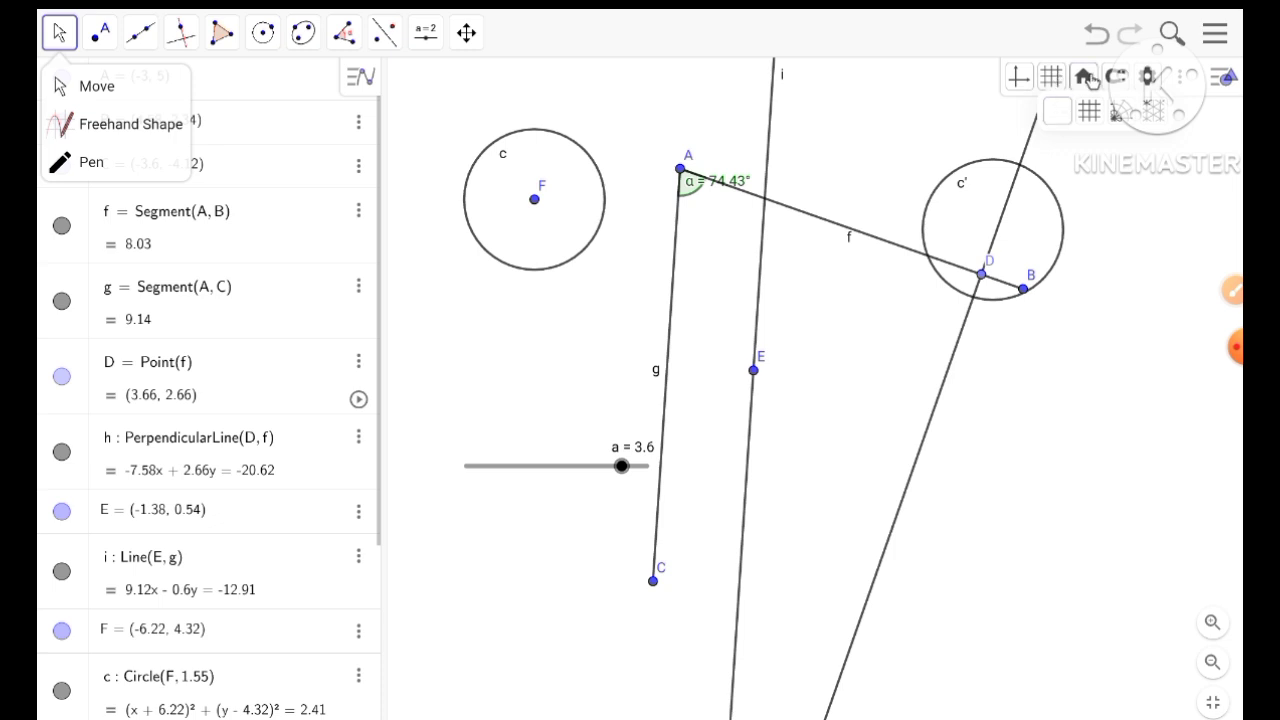
Set the graphics view's background color to yellow and close the settings
{"action": "left_click", "coordinate": [1151, 79]}
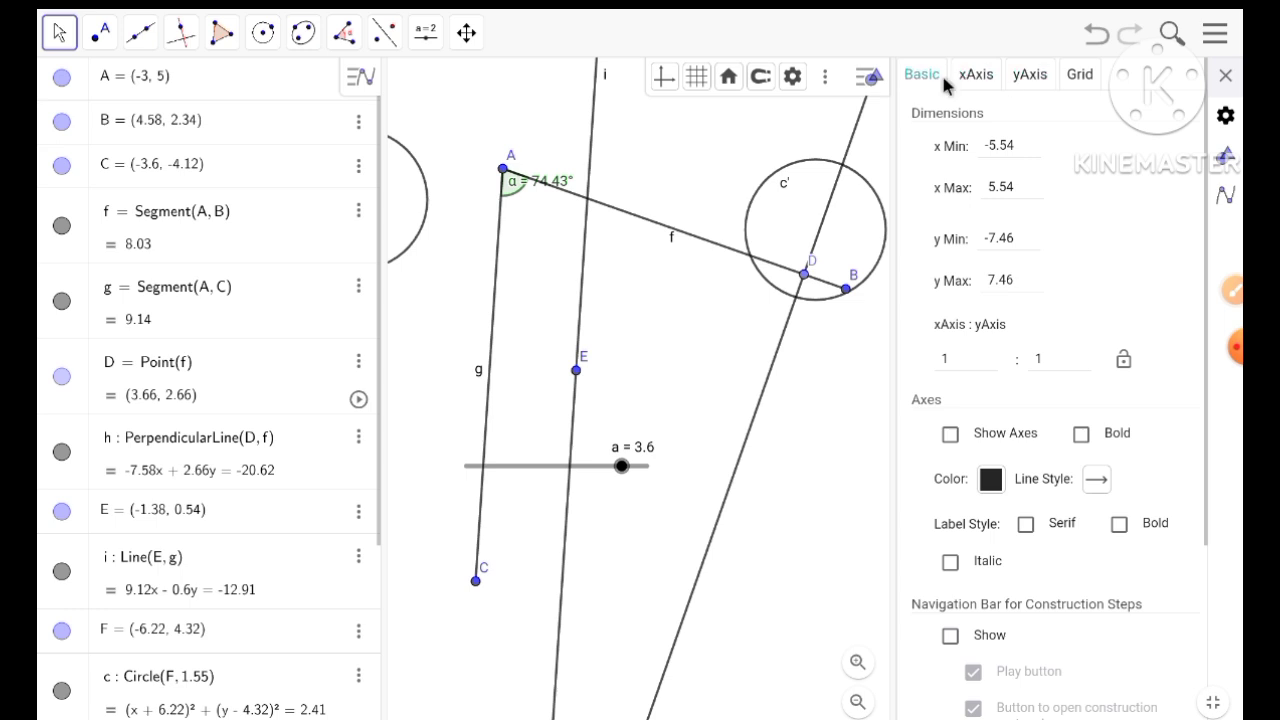
{"action": "scroll", "coordinate": [986, 275], "scroll_direction": "down", "scroll_amount": 3}
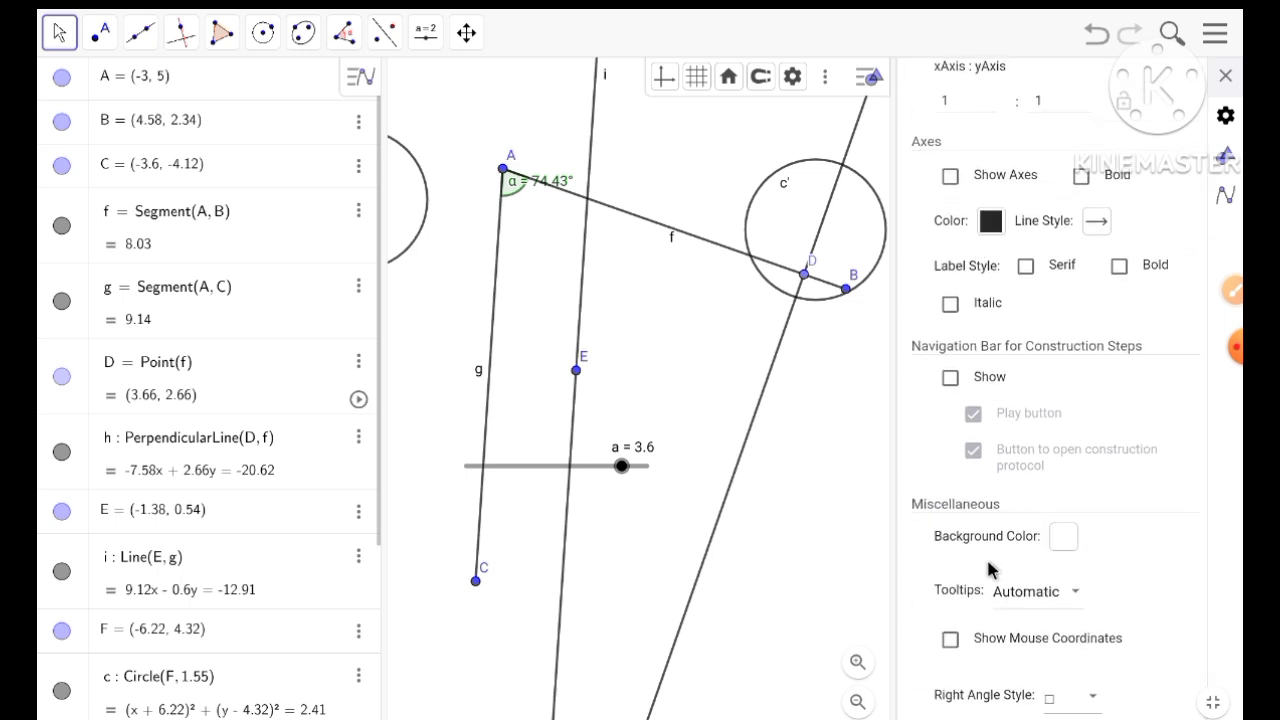
{"action": "left_click", "coordinate": [1063, 536]}
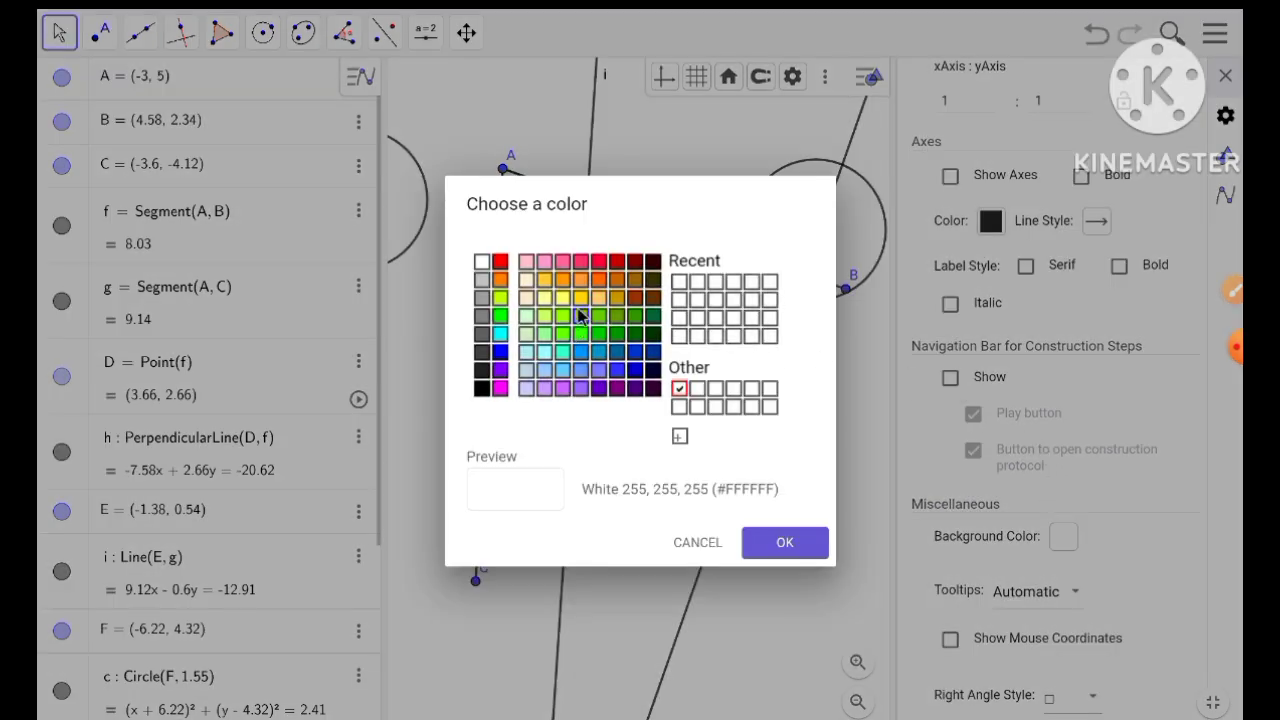
{"action": "left_click", "coordinate": [563, 298]}
{"action": "left_click", "coordinate": [782, 541]}
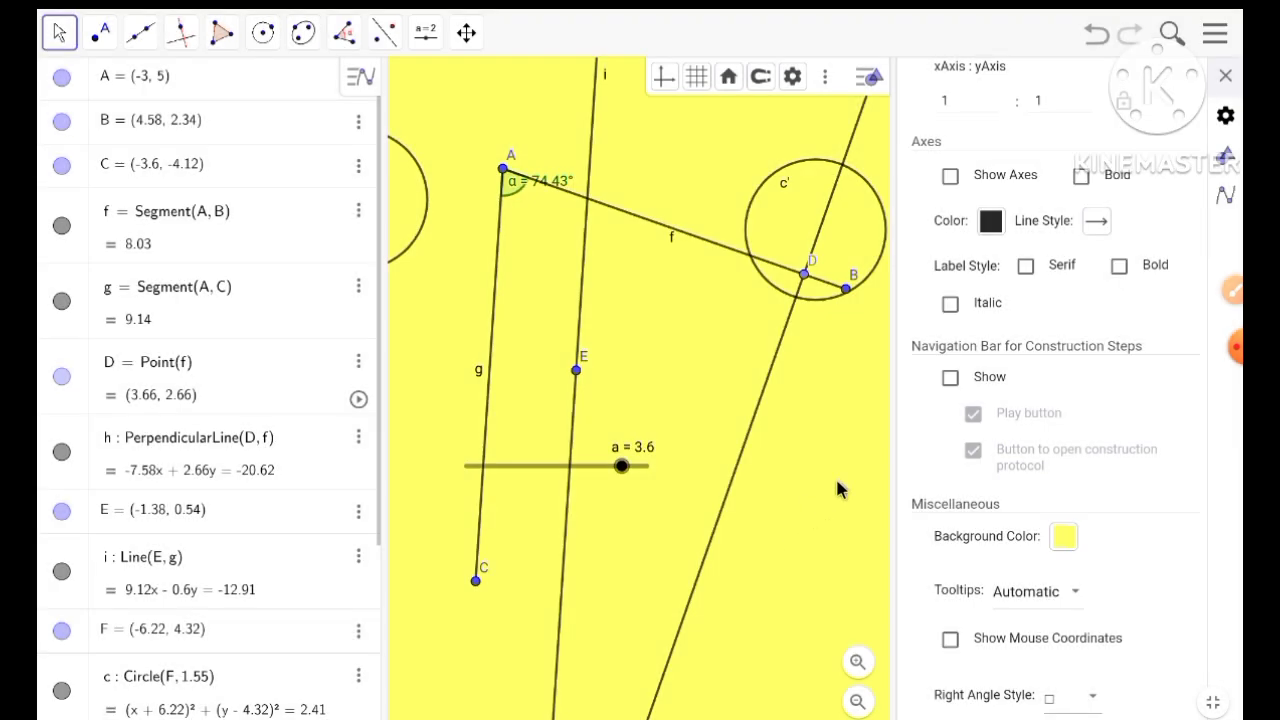
{"action": "left_click", "coordinate": [1225, 78]}
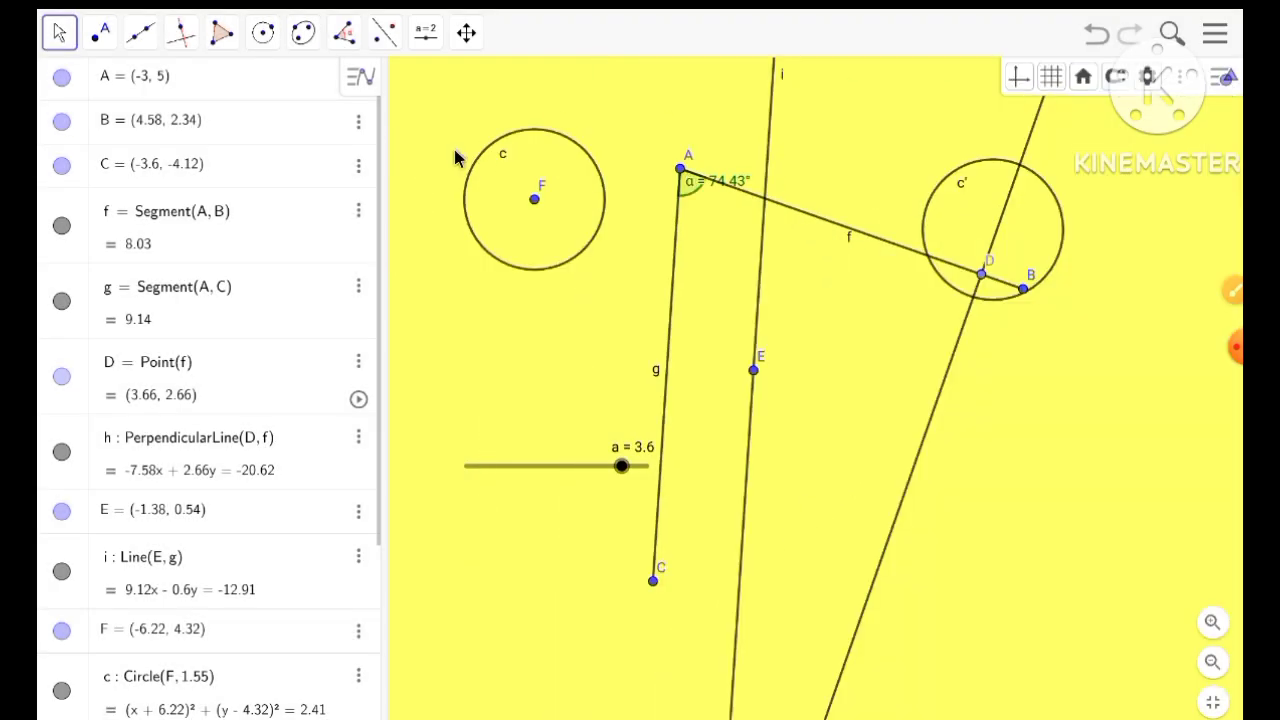